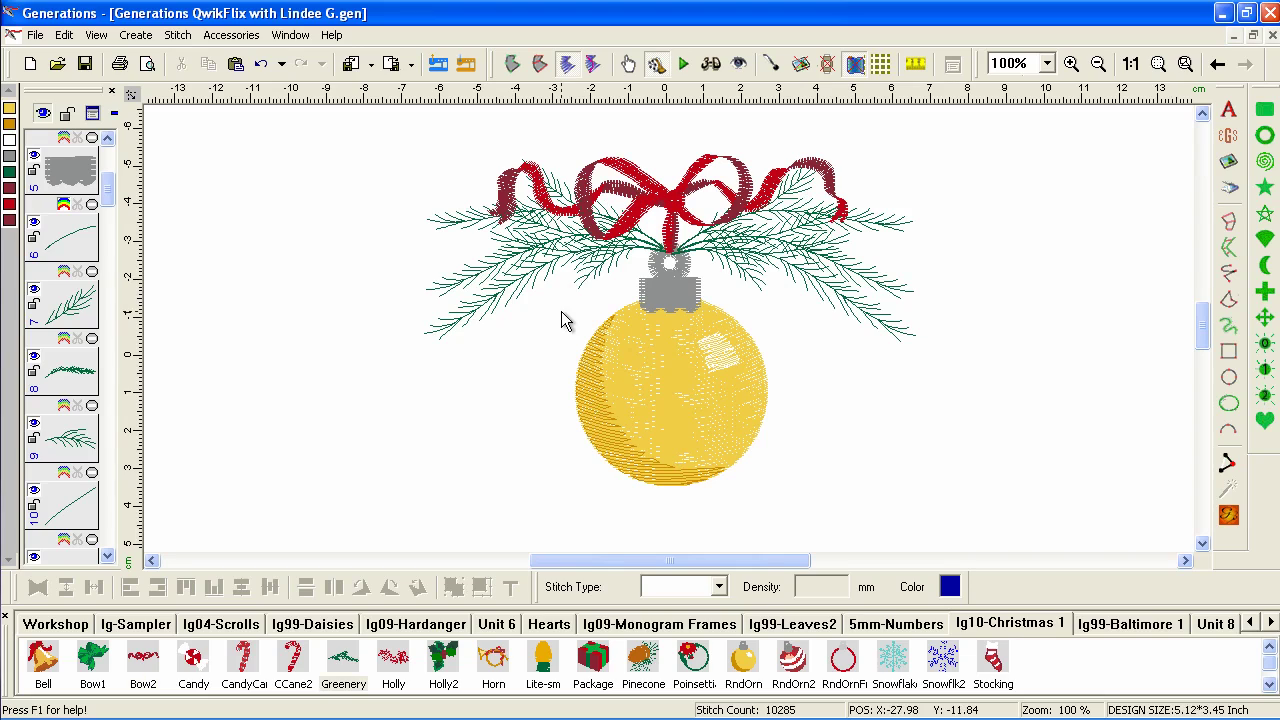
Step: Start a new design with the RndOrn ornament and generate its stitches
left_click(31, 64)
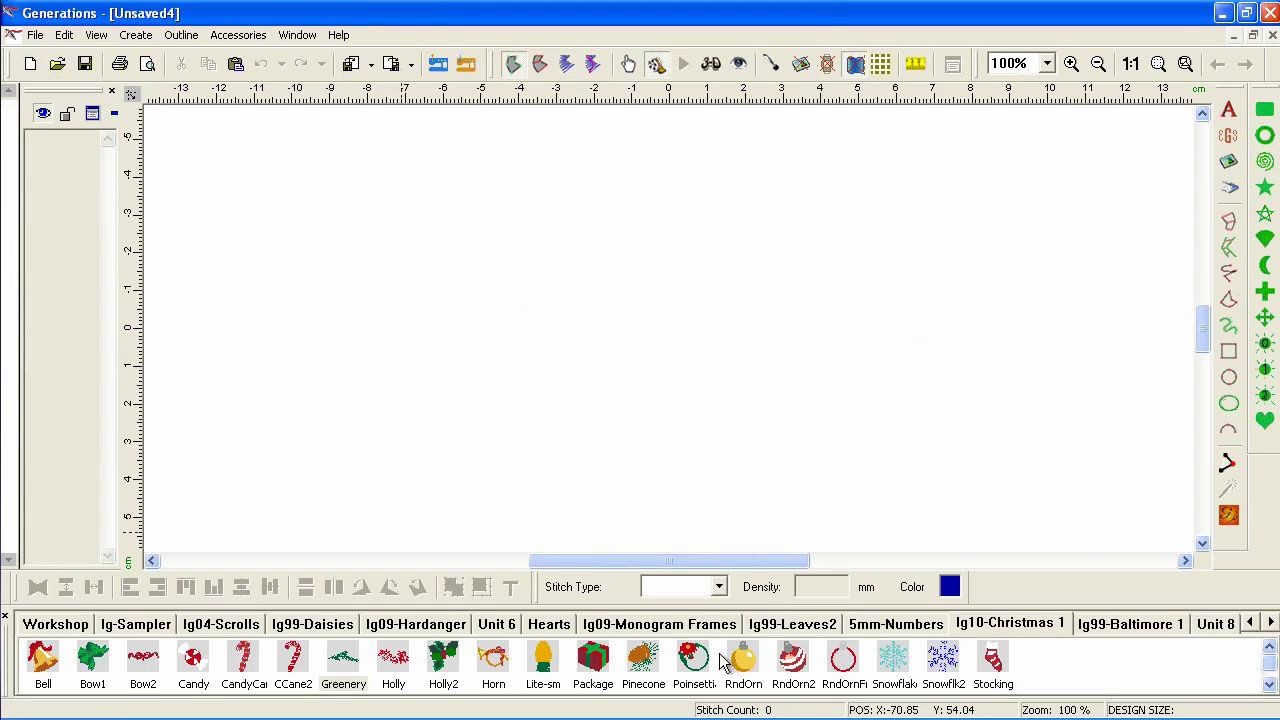
left_click_drag(742, 662, 650, 337)
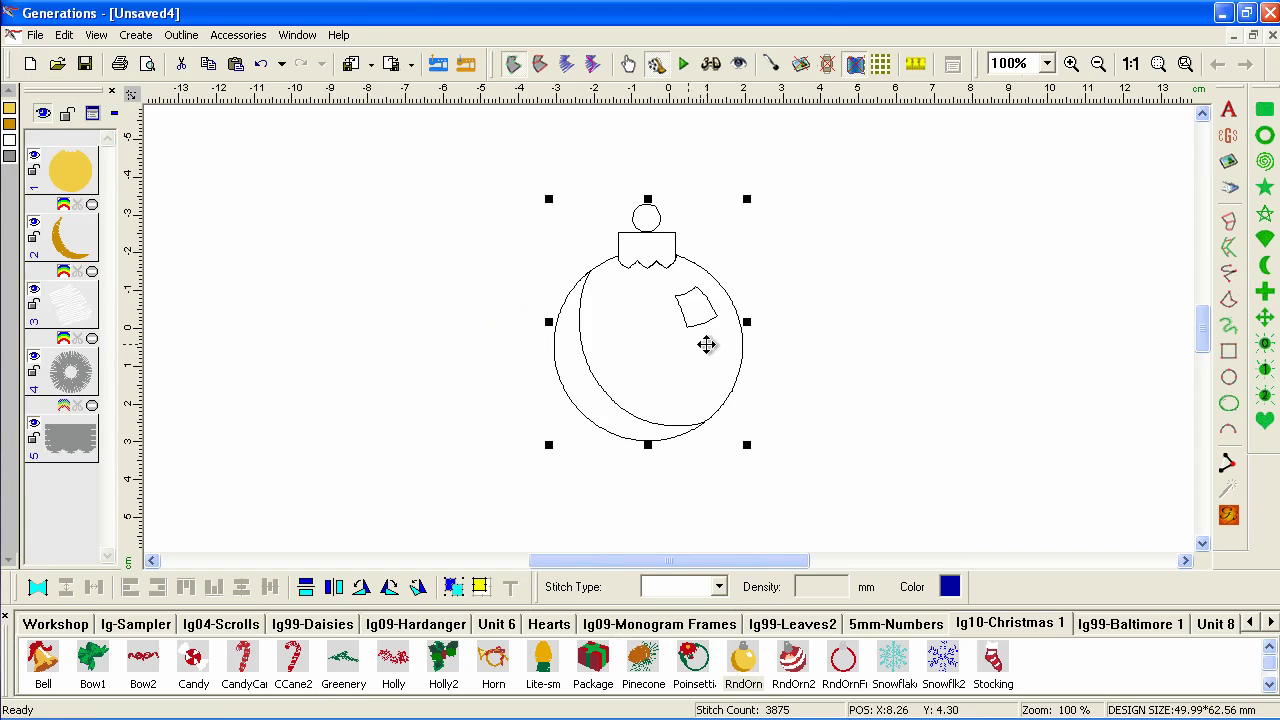
left_click(1228, 514)
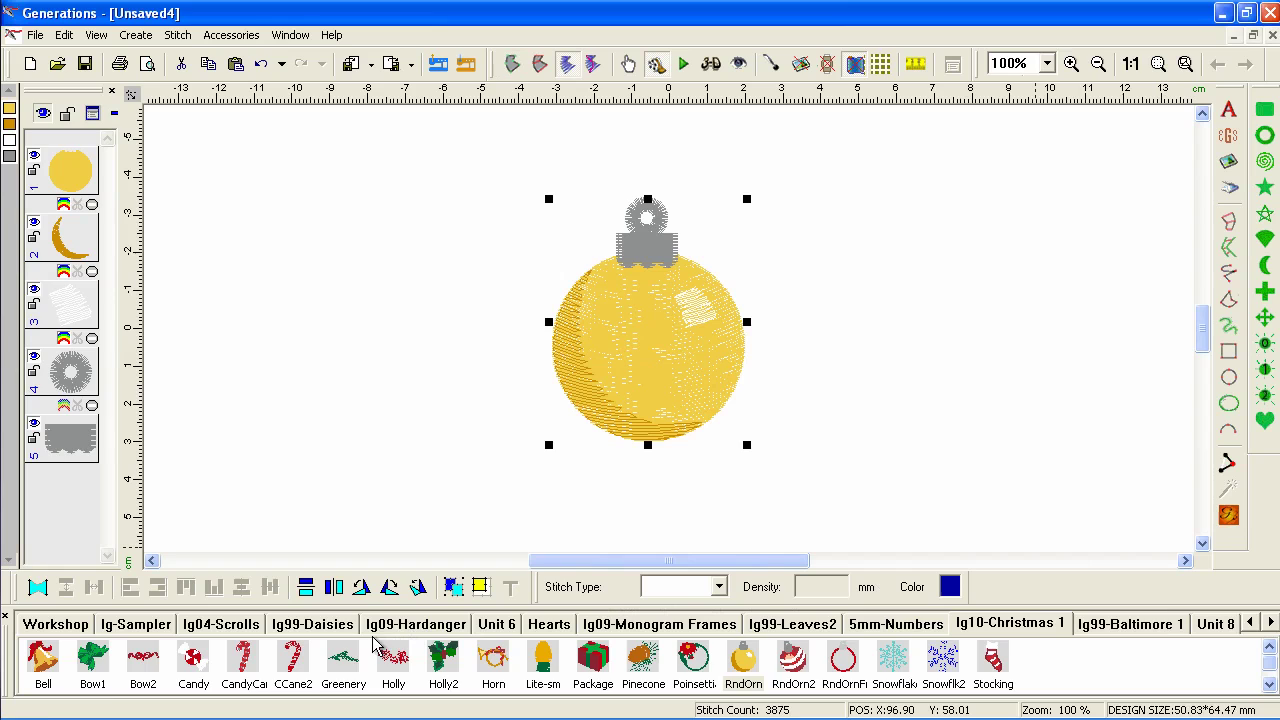
Step: Add the Greenery pine branch, tilt it counter-clockwise and nudge it up toward the cap
left_click_drag(343, 662, 797, 201)
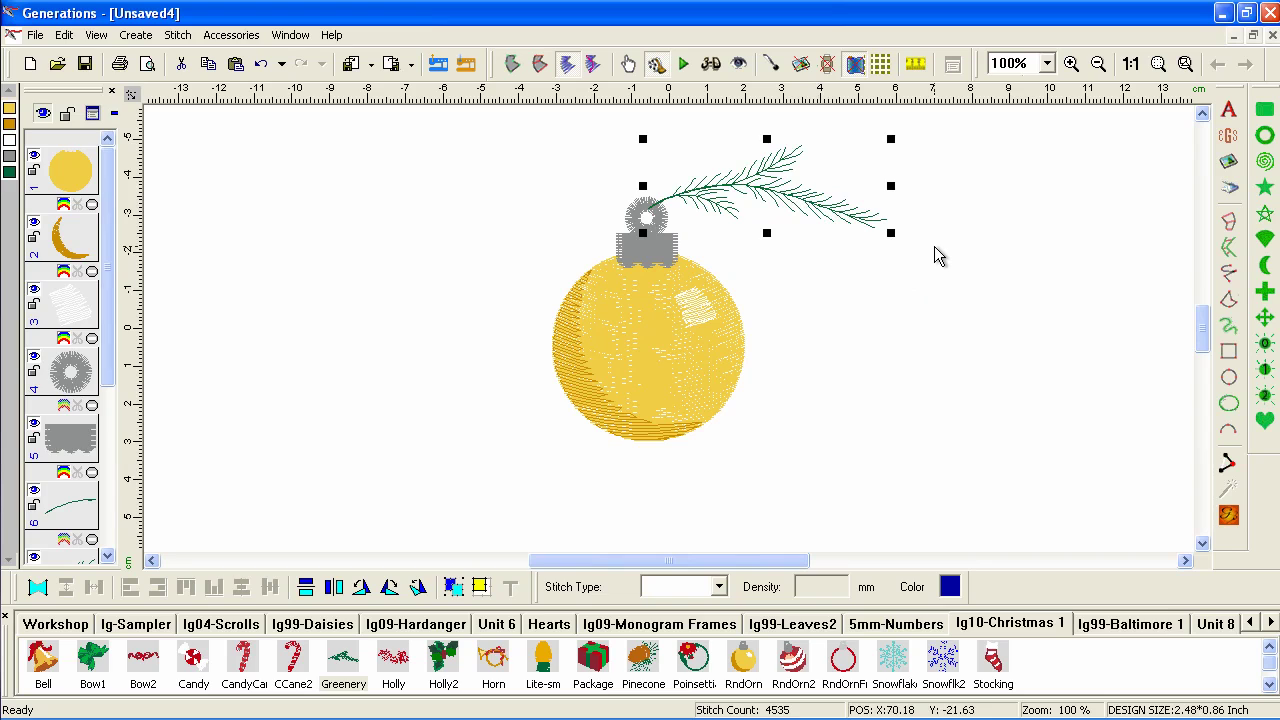
left_click(862, 212)
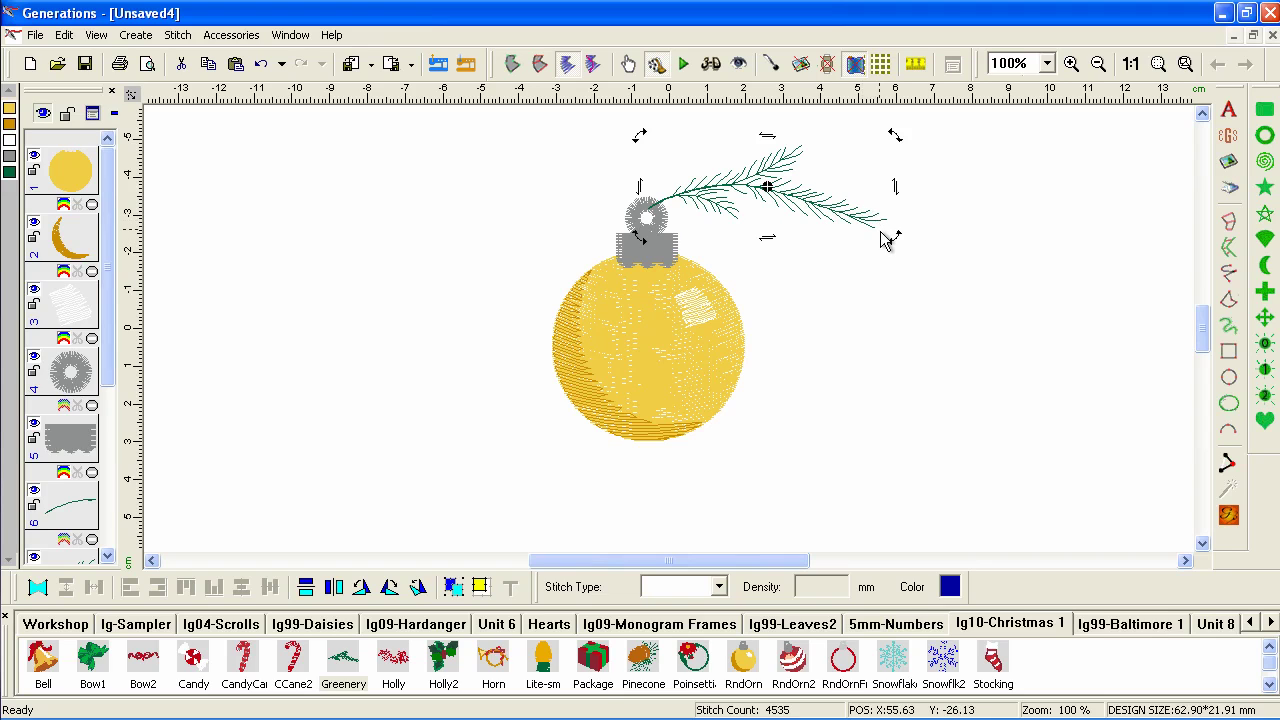
left_click_drag(892, 233, 894, 202)
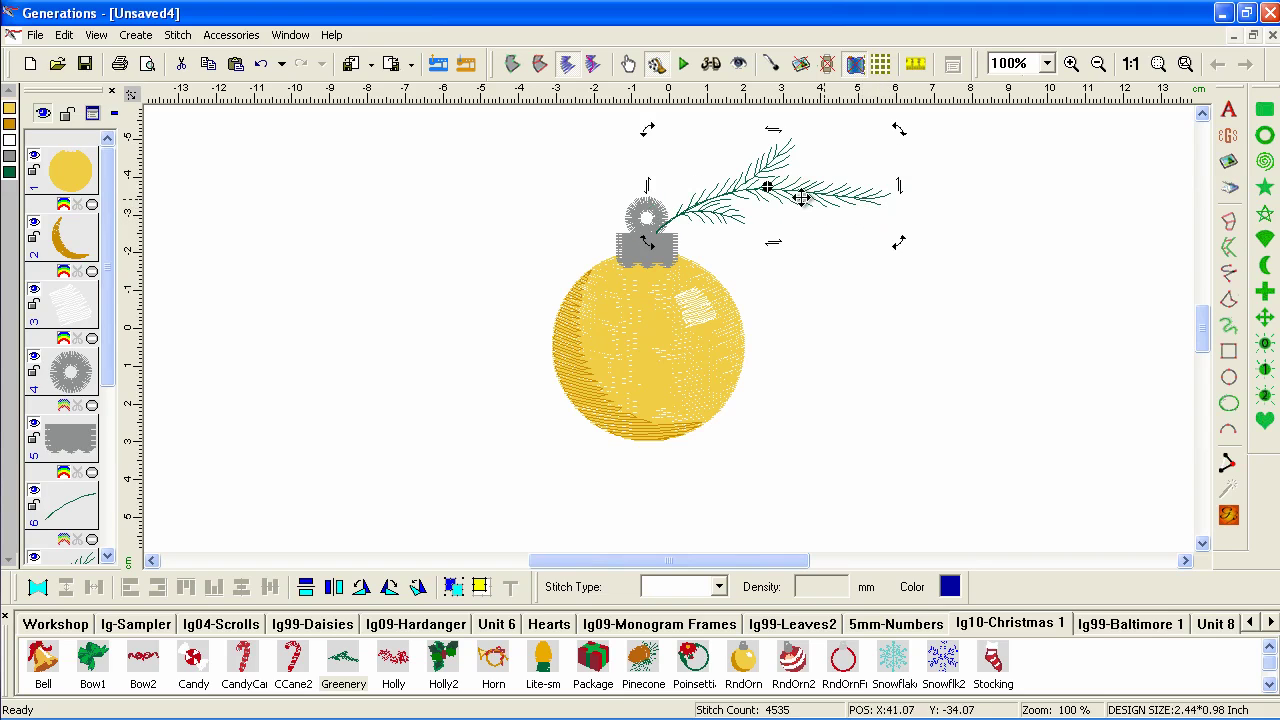
left_click_drag(793, 203, 786, 182)
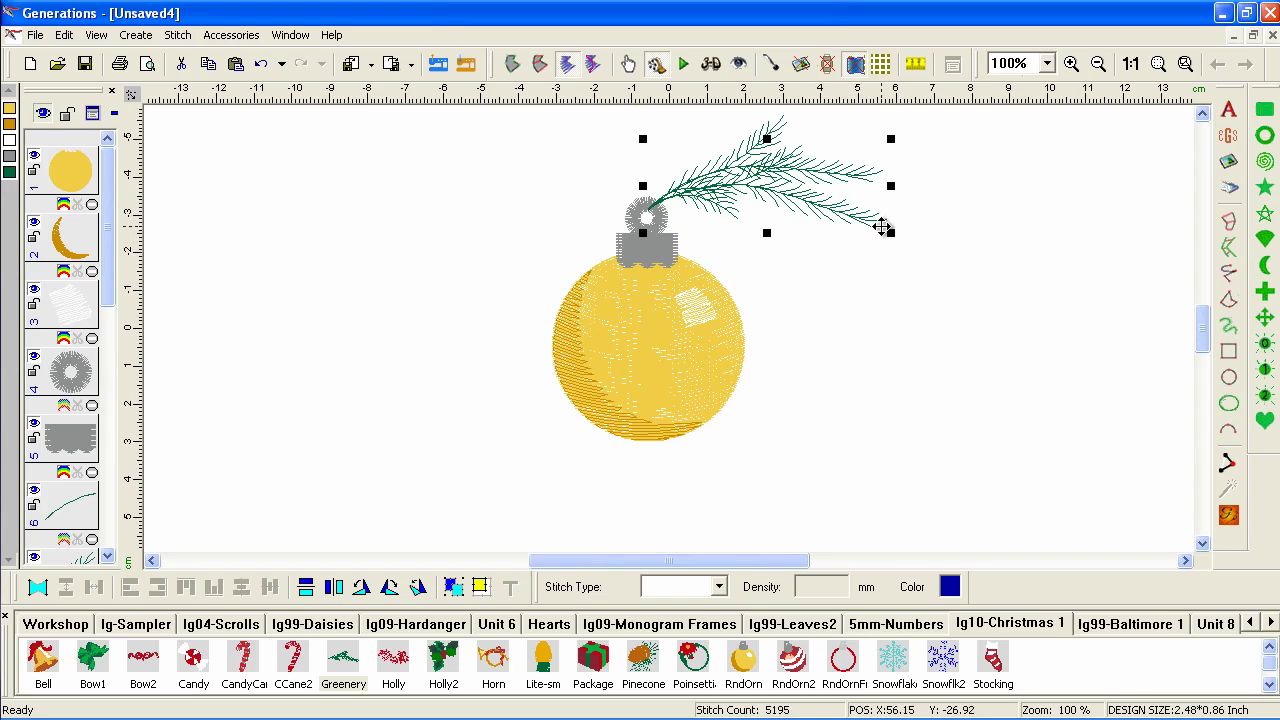
Step: Rotate the pine branch further so its tip droops lower
left_click(886, 226)
left_click_drag(889, 229, 893, 249)
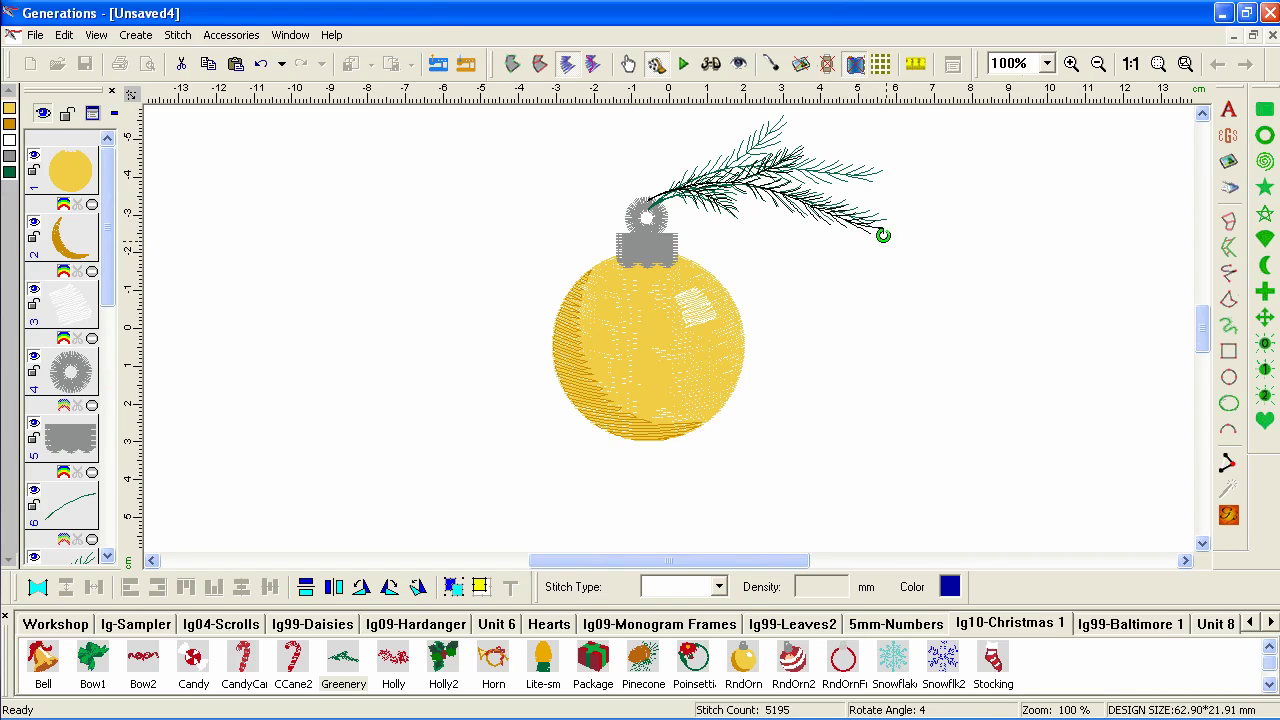
left_click(862, 229)
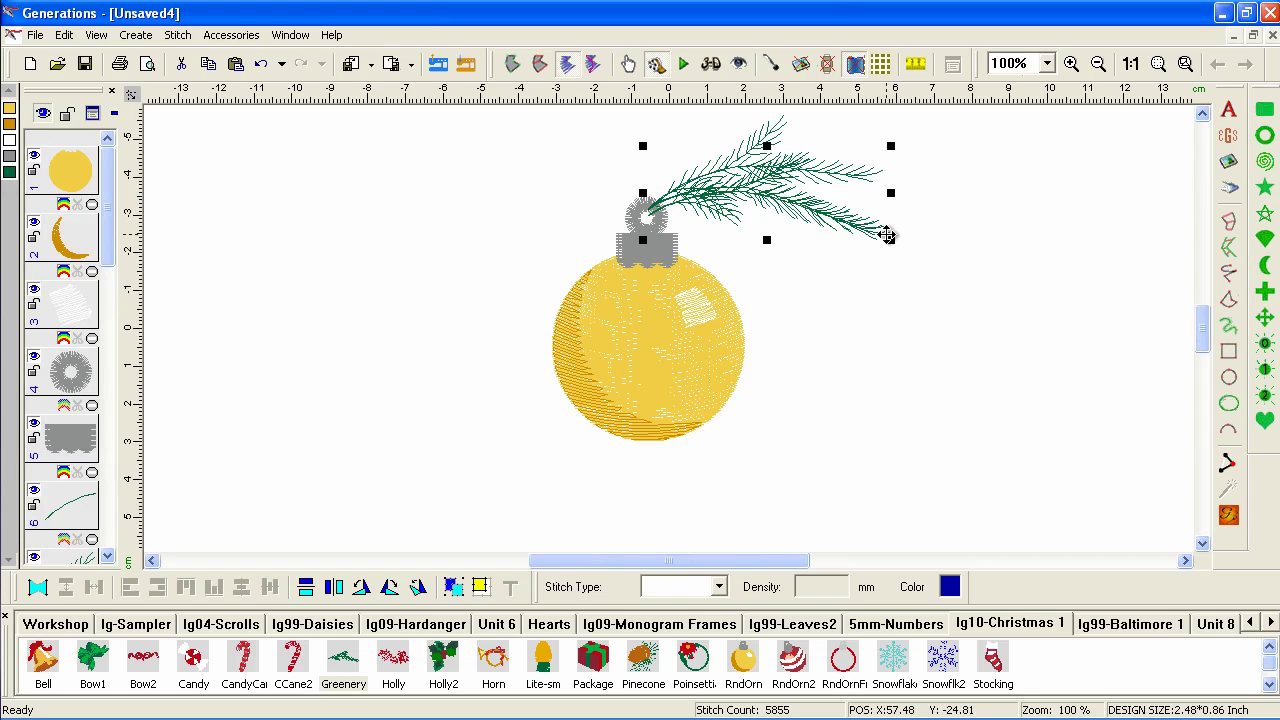
left_click(886, 234)
left_click_drag(892, 240, 856, 269)
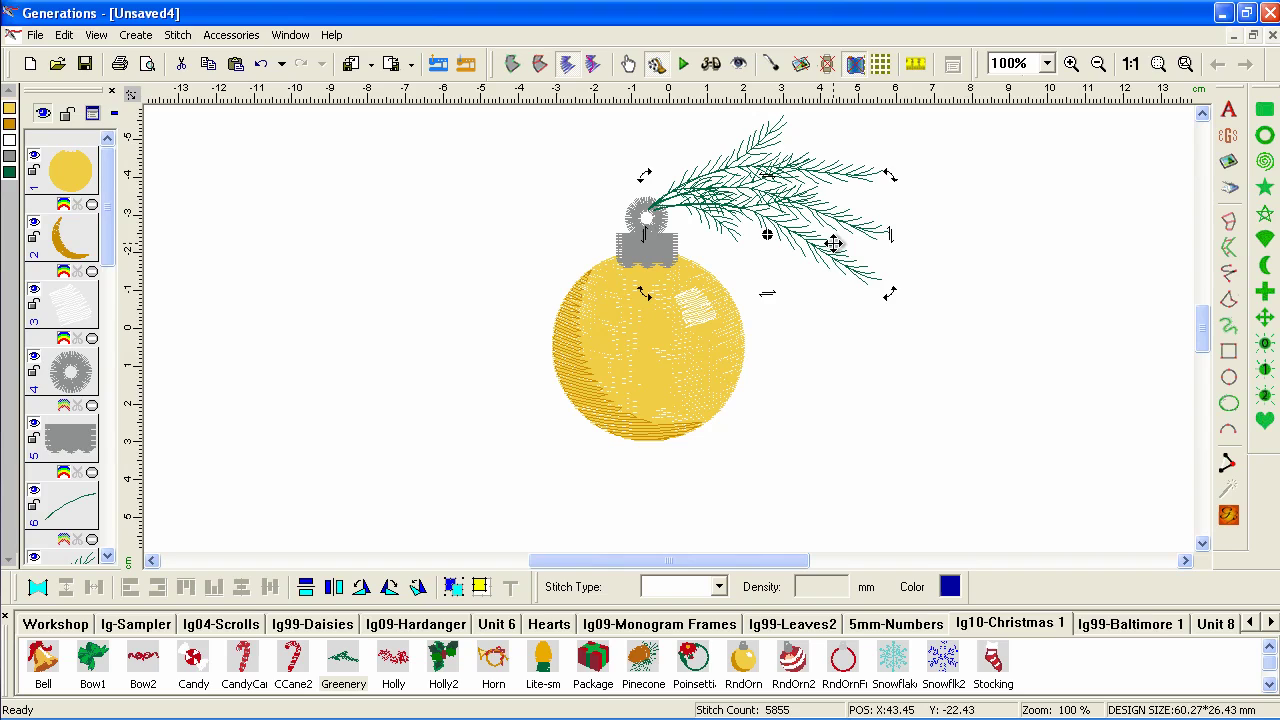
Step: Enlarge the pine branch from its corner handles so it fans out wider
left_click(845, 274)
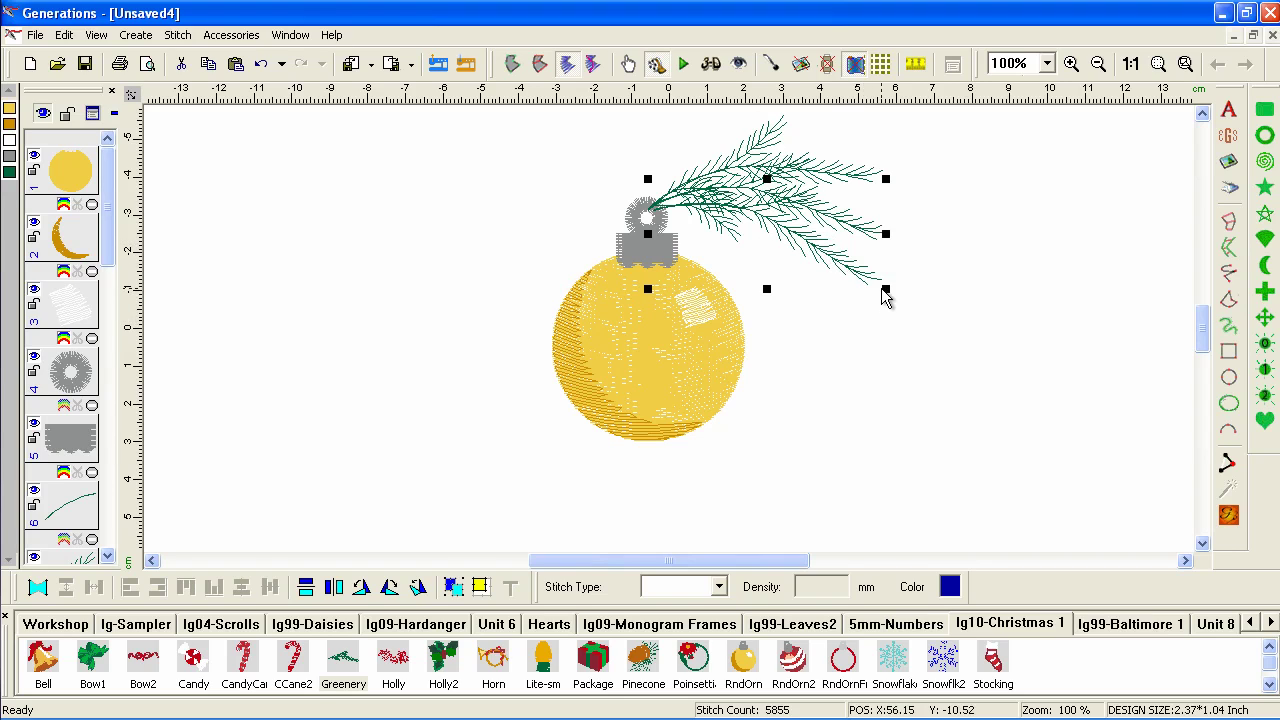
left_click_drag(885, 289, 904, 302)
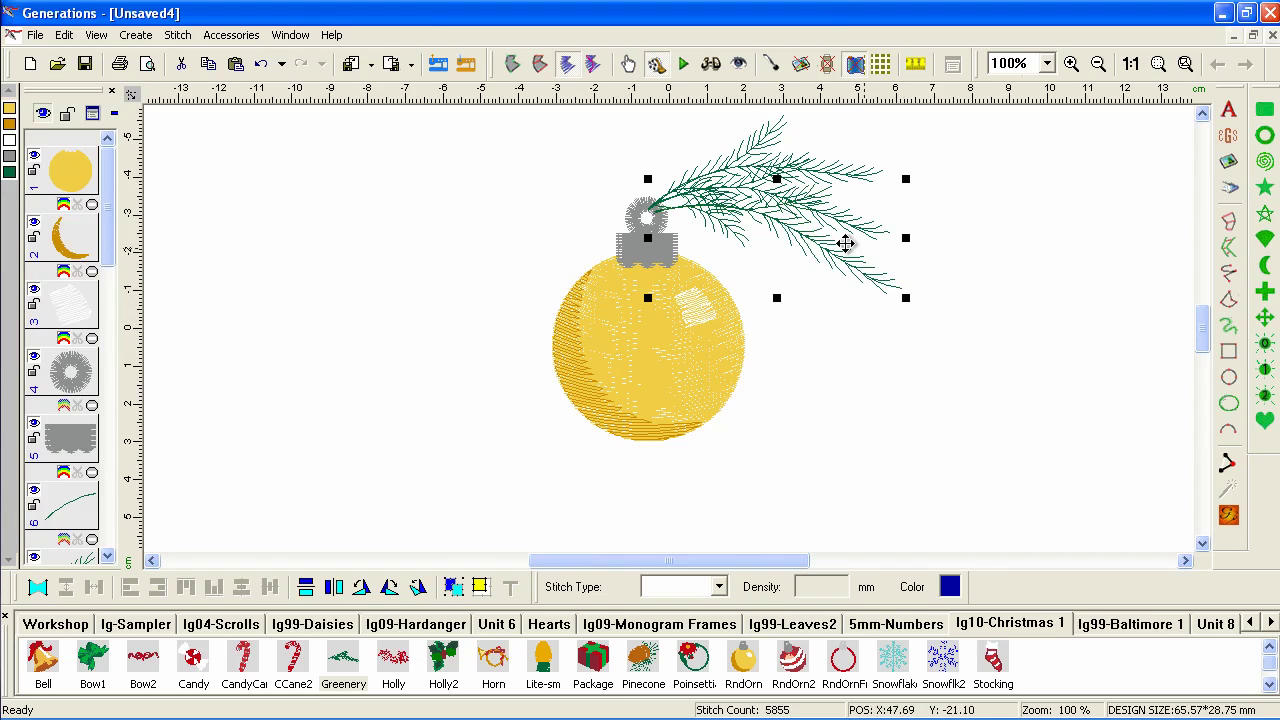
left_click_drag(845, 180, 895, 137)
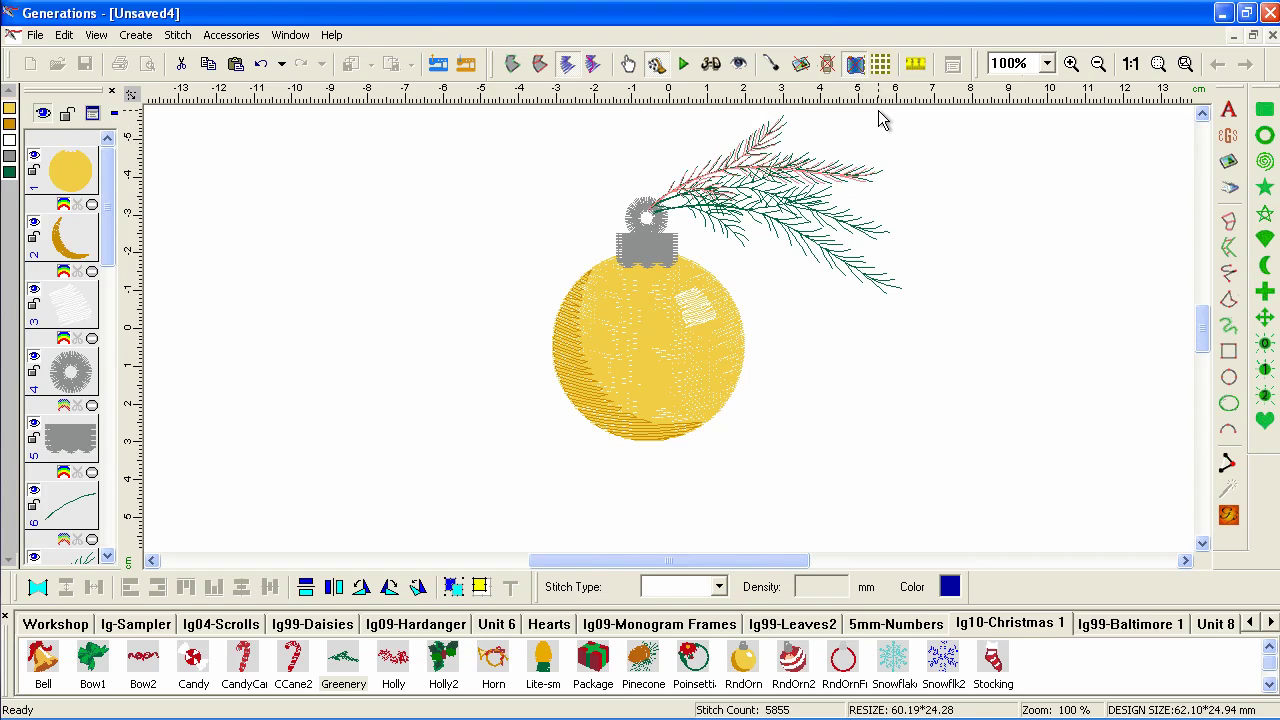
left_click(1035, 330)
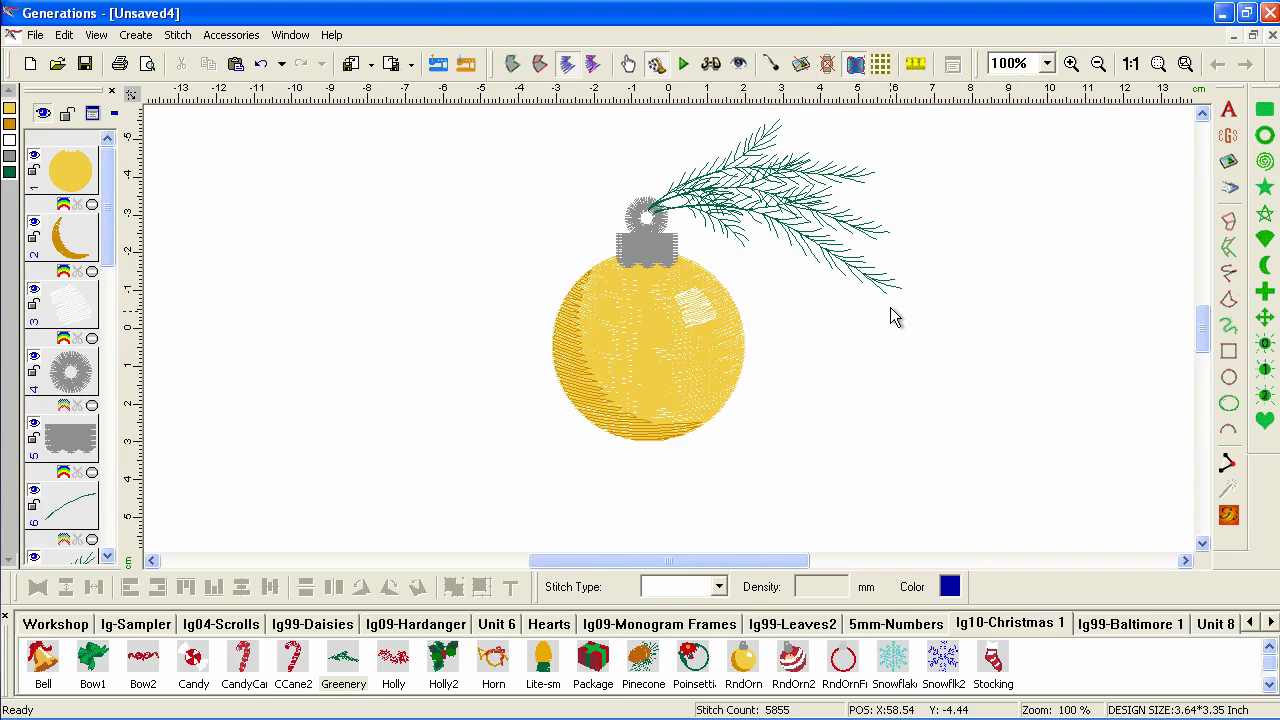
left_click(768, 228)
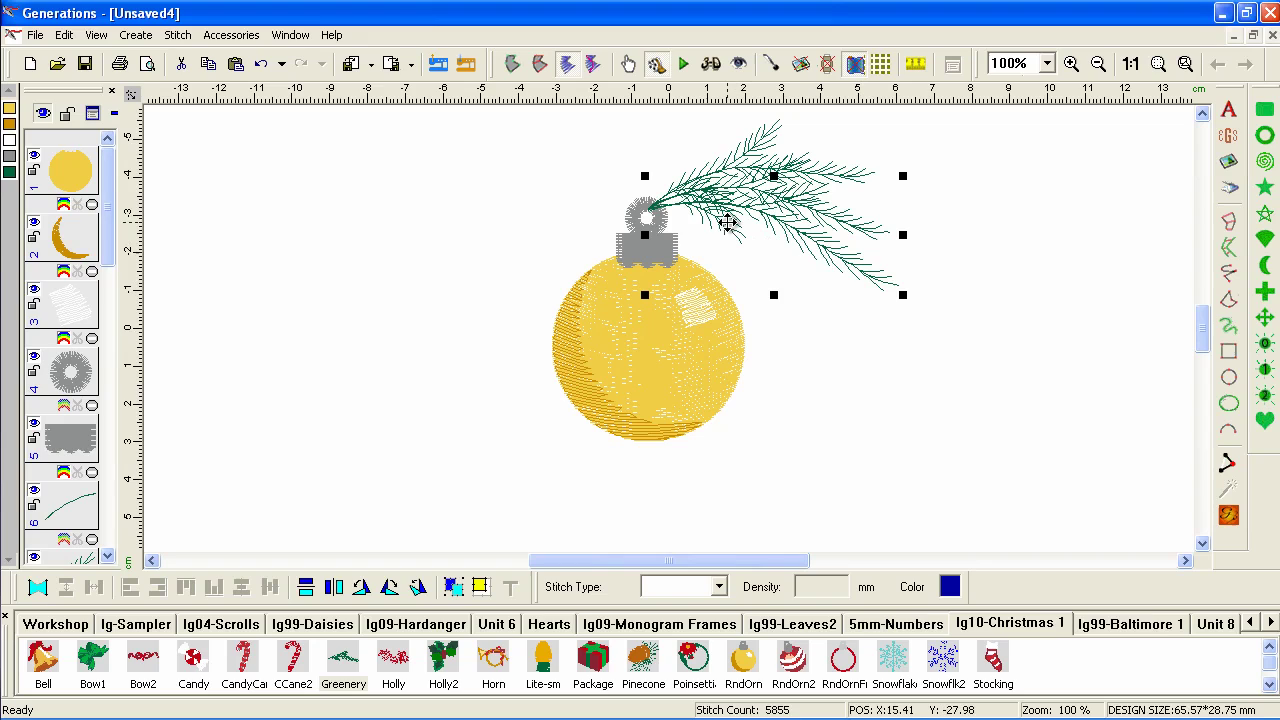
left_click(954, 262)
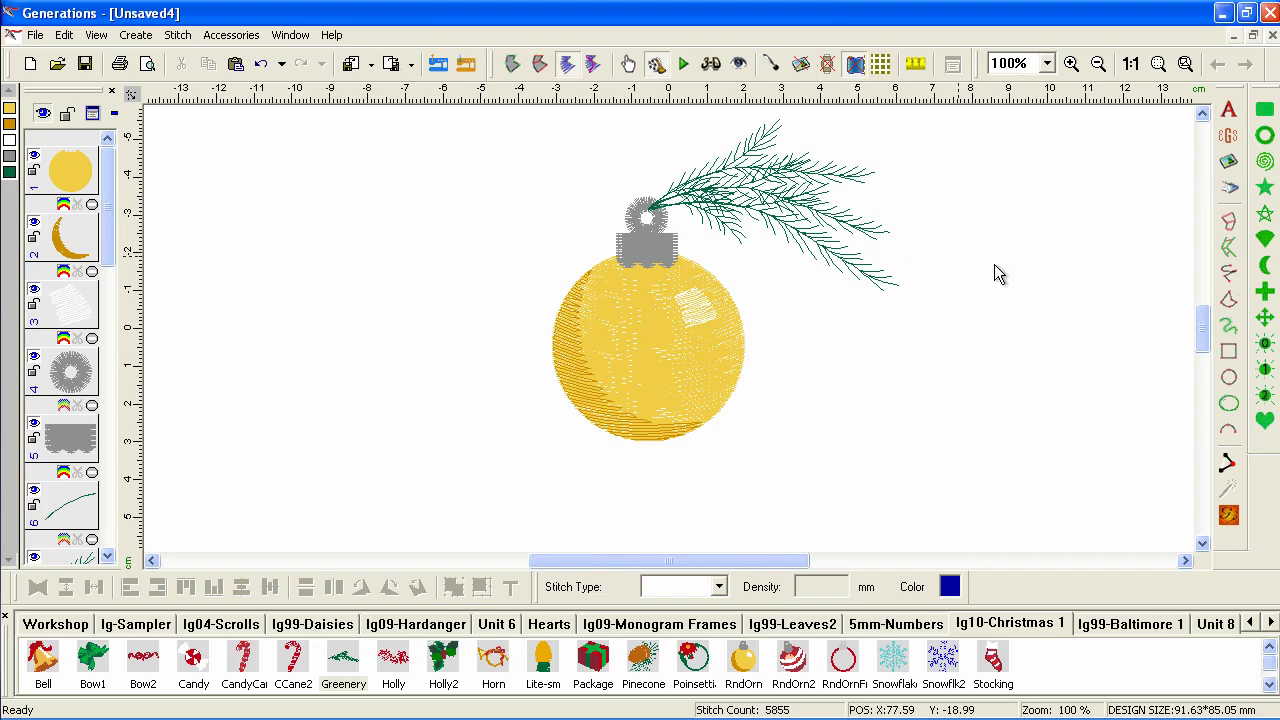
Step: Group the pine branch pieces, mirror a copy to face left, and place it left of the cap
left_click_drag(948, 289, 643, 115)
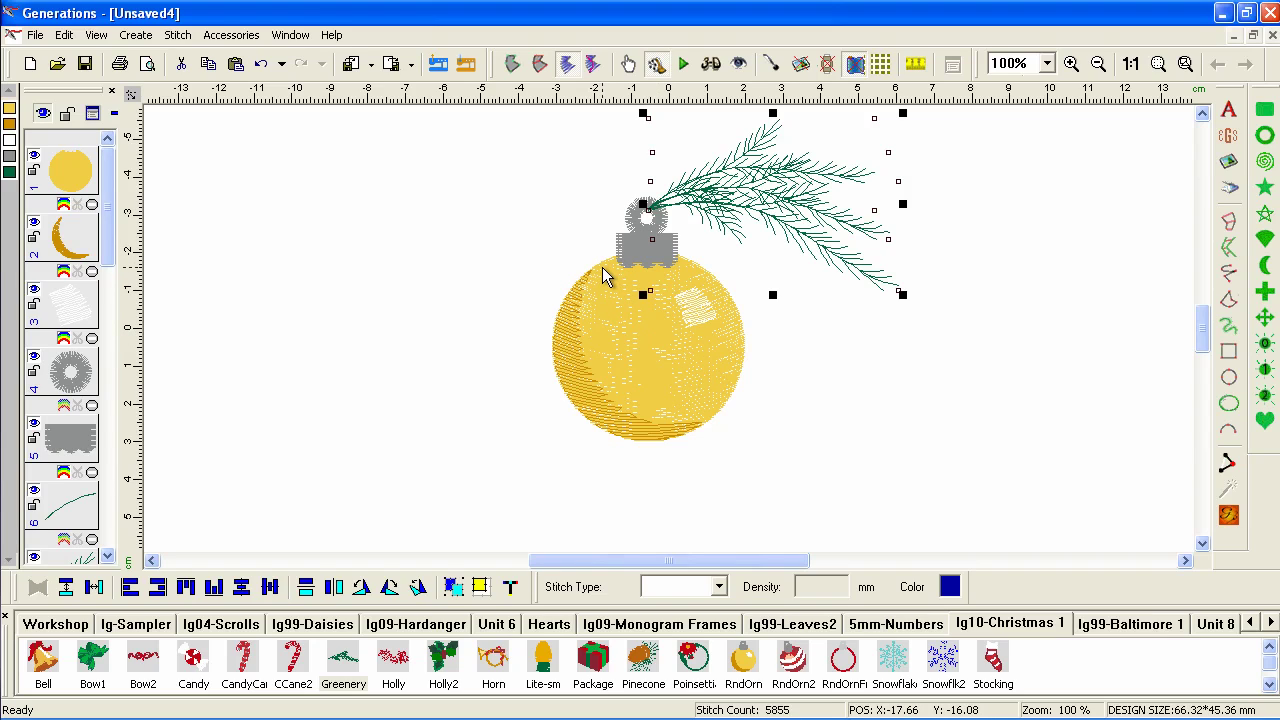
left_click(454, 587)
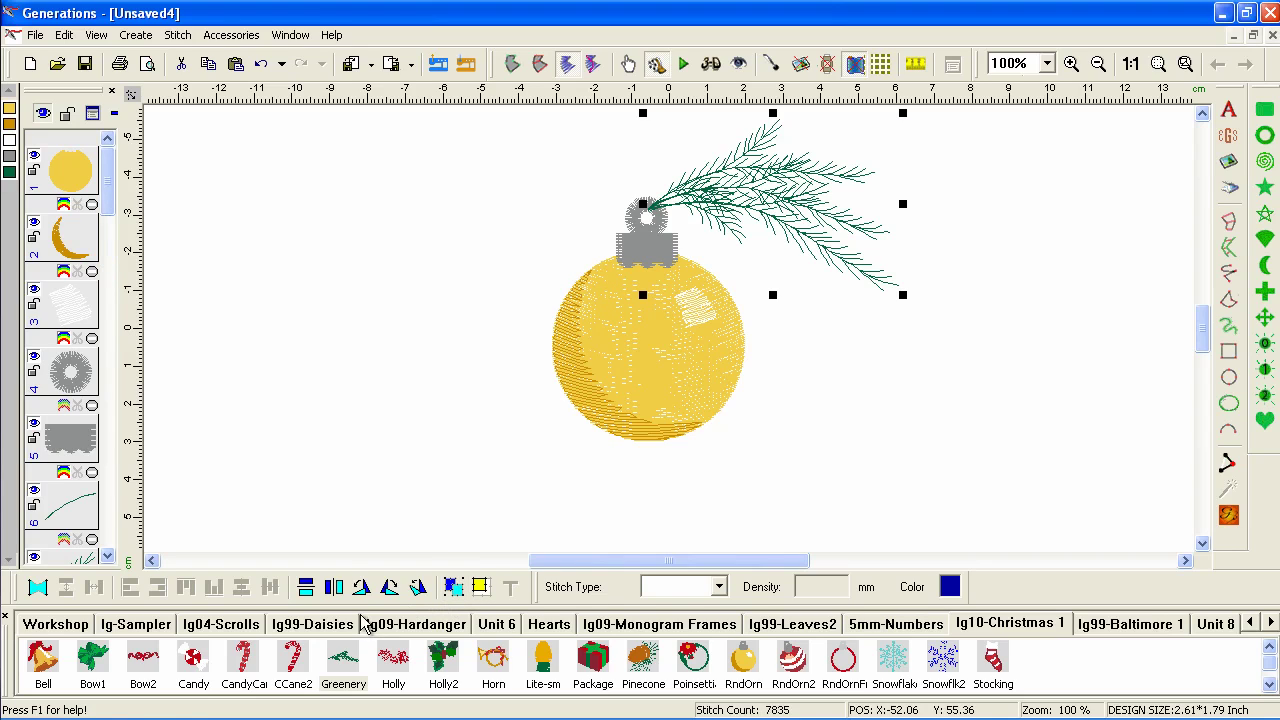
left_click(337, 590)
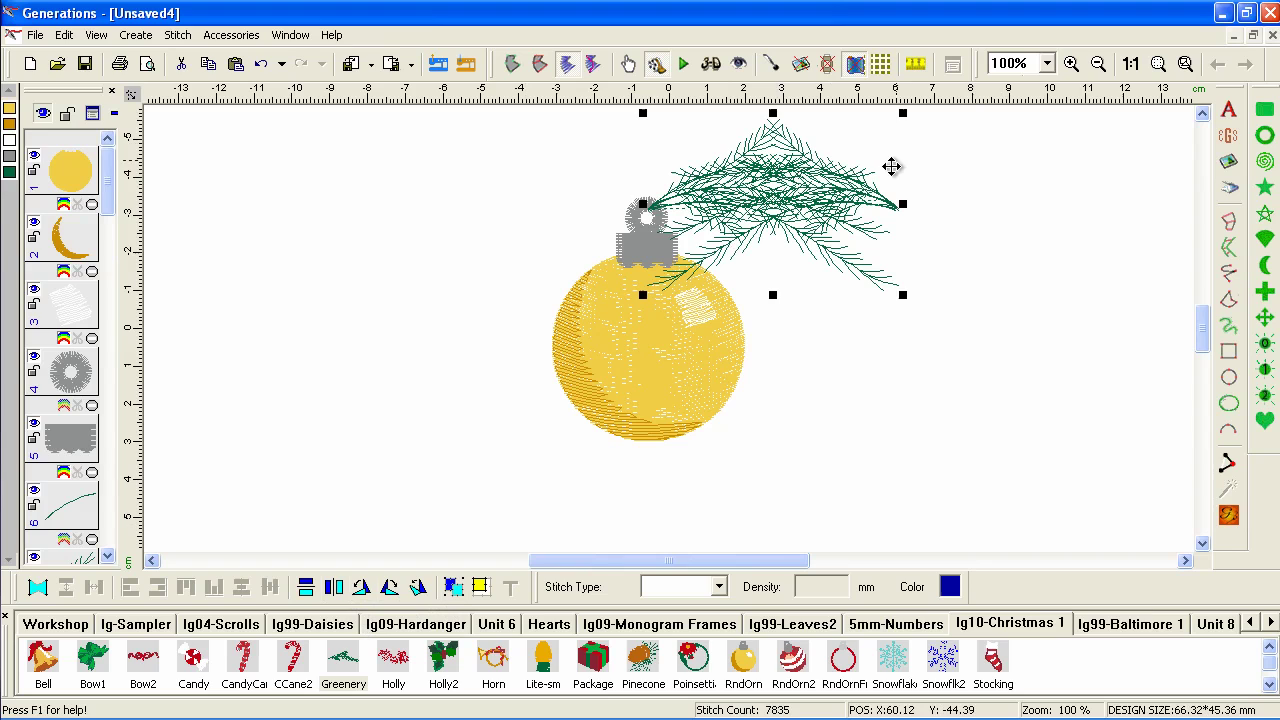
left_click_drag(883, 200, 632, 198)
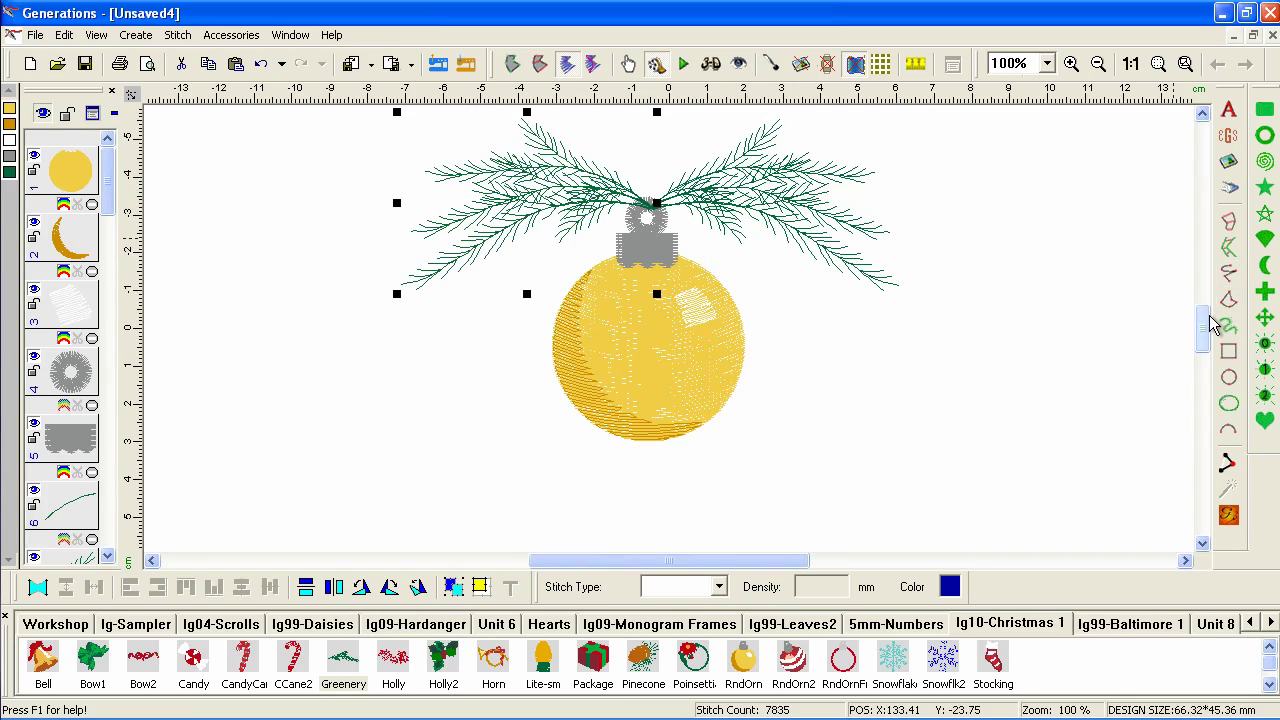
left_click_drag(1209, 322, 1207, 313)
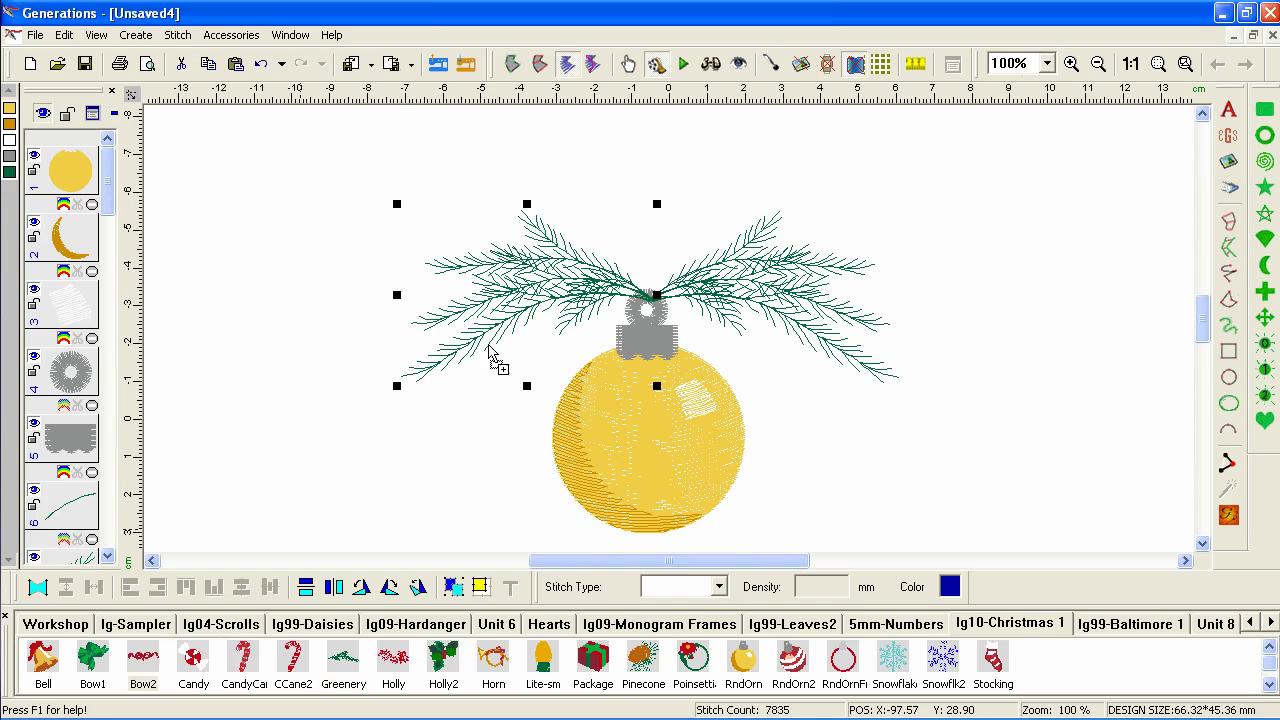
Step: Position the Bow2 red ribbon over the pine boughs above the cap
left_click_drag(648, 212, 655, 258)
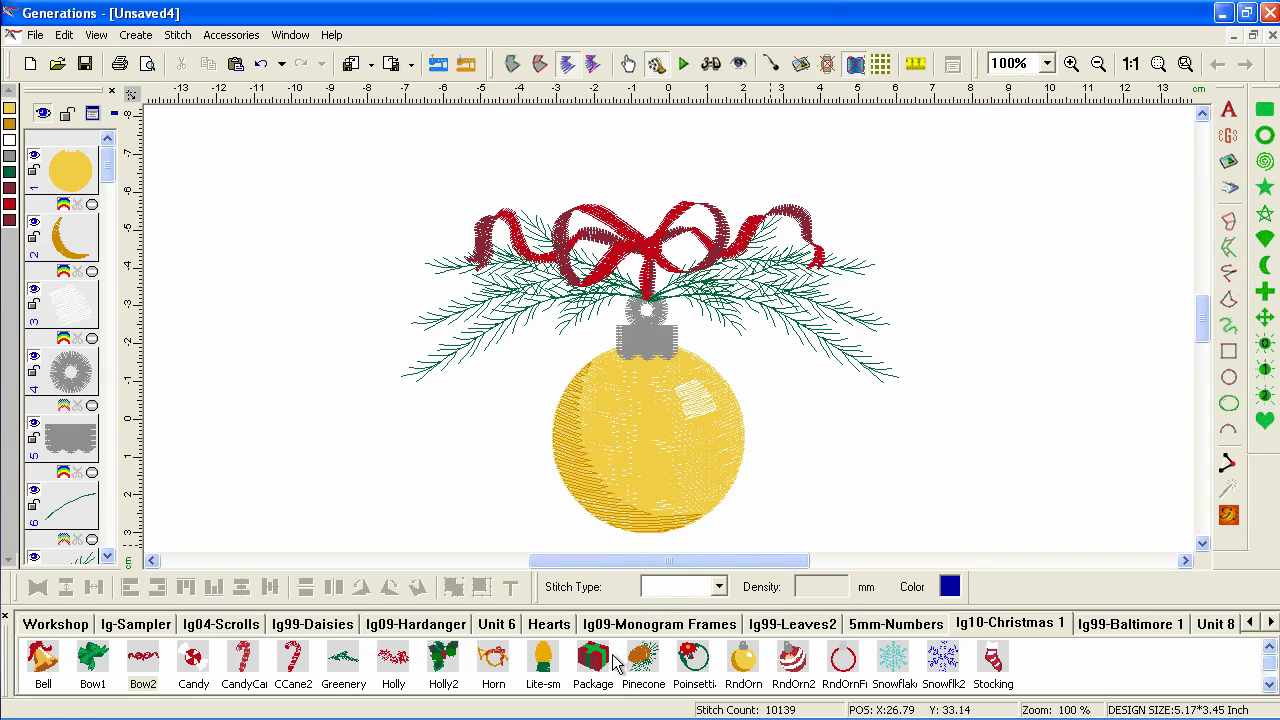
Step: Add the Package gift box with Bow1 on it, plus a Bell beside the ornament
left_click_drag(806, 590, 1008, 440)
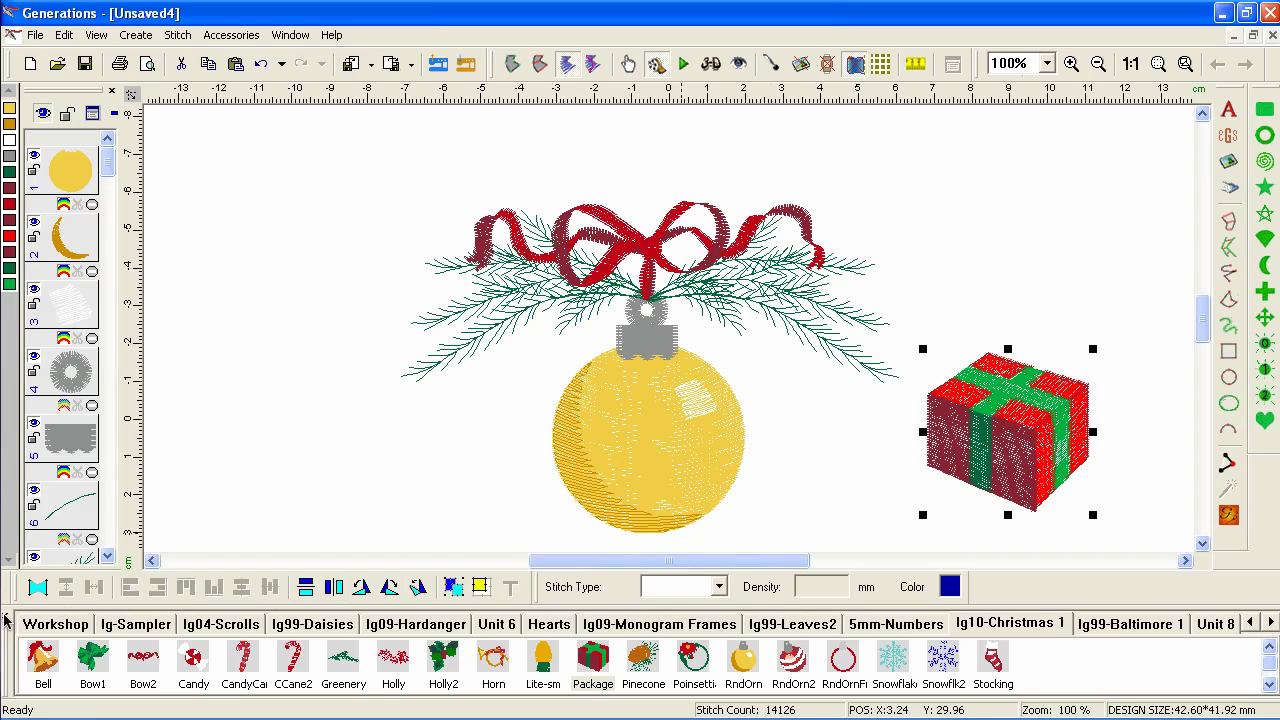
left_click_drag(92, 658, 1019, 400)
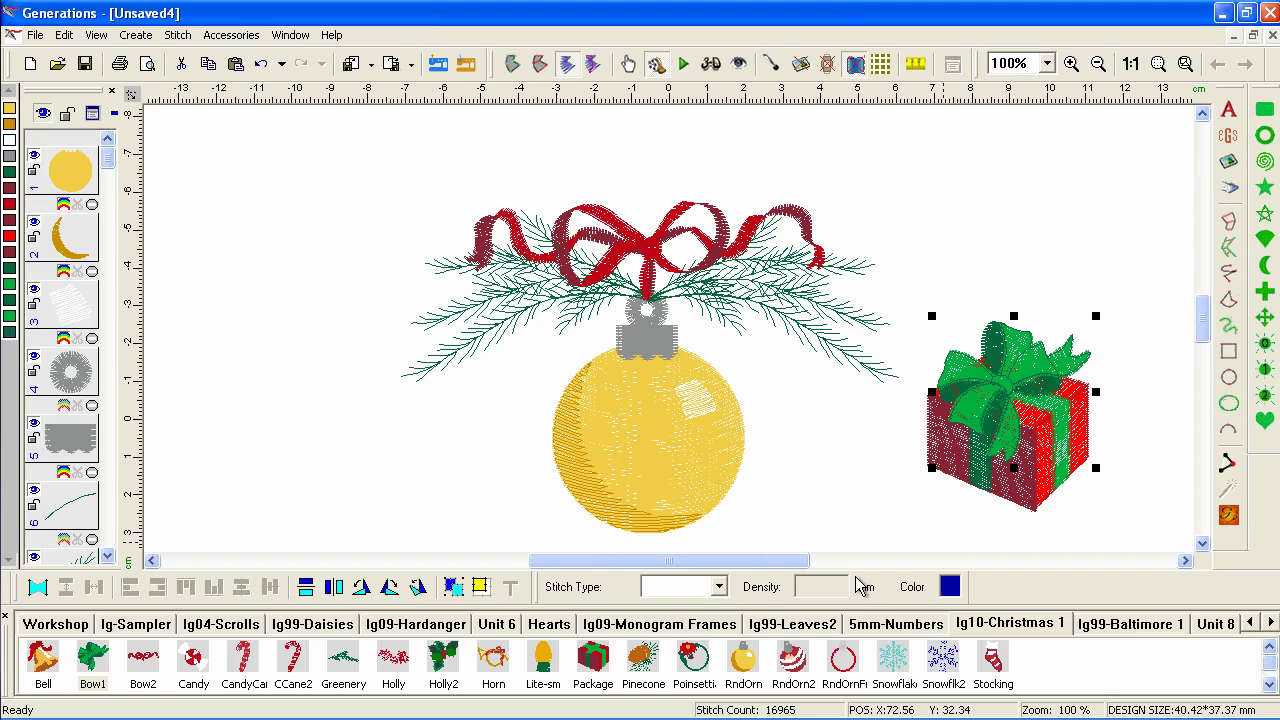
left_click_drag(42, 660, 319, 374)
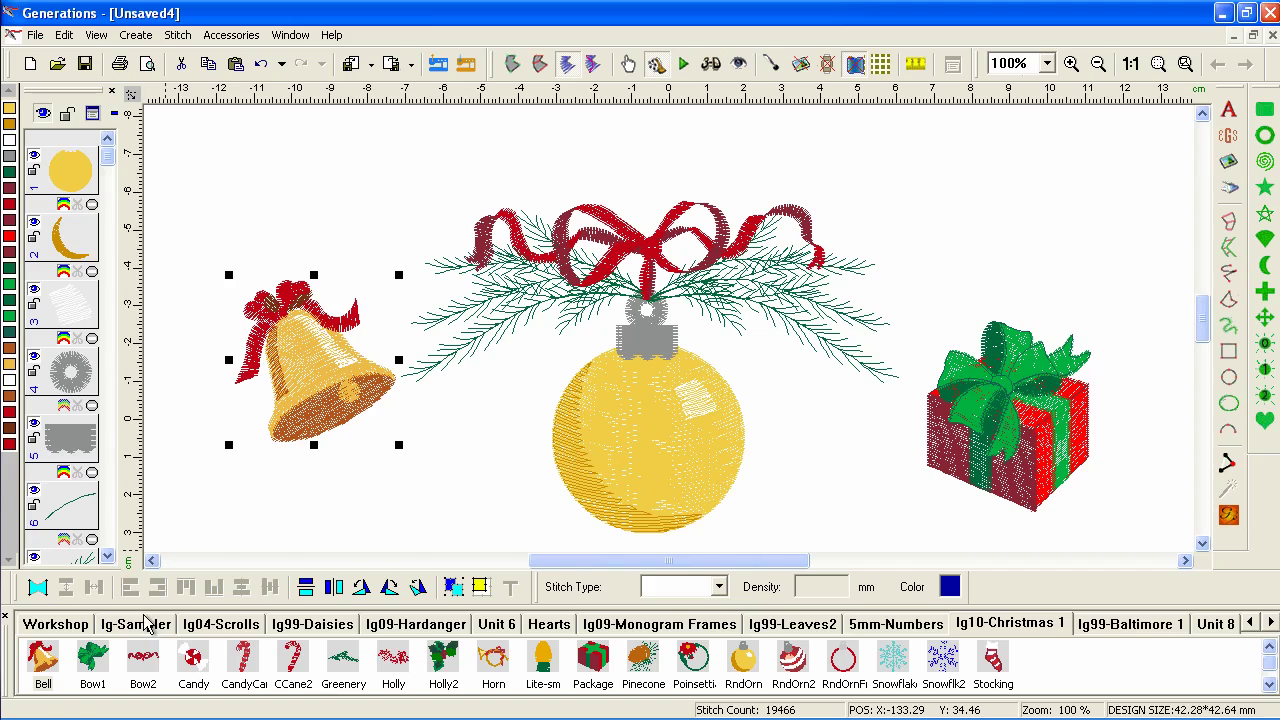
Step: Delete the Bell and the yellow ornament
left_click(341, 398)
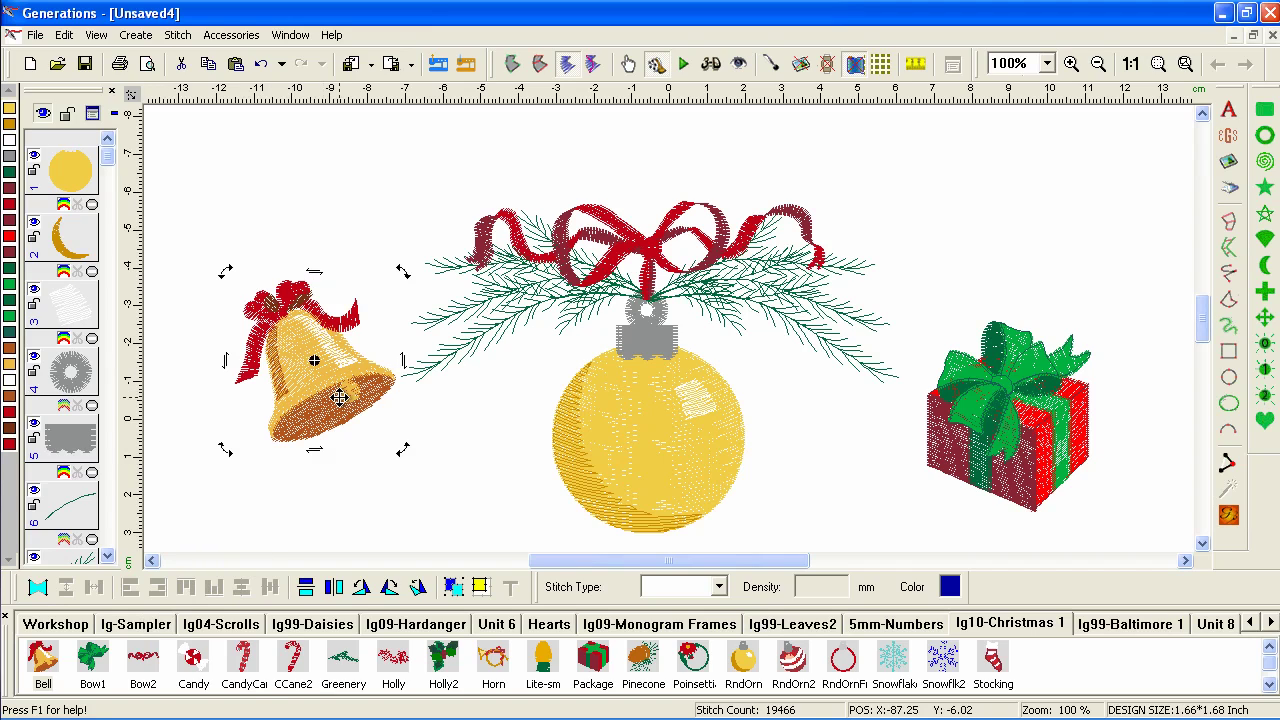
key("Delete")
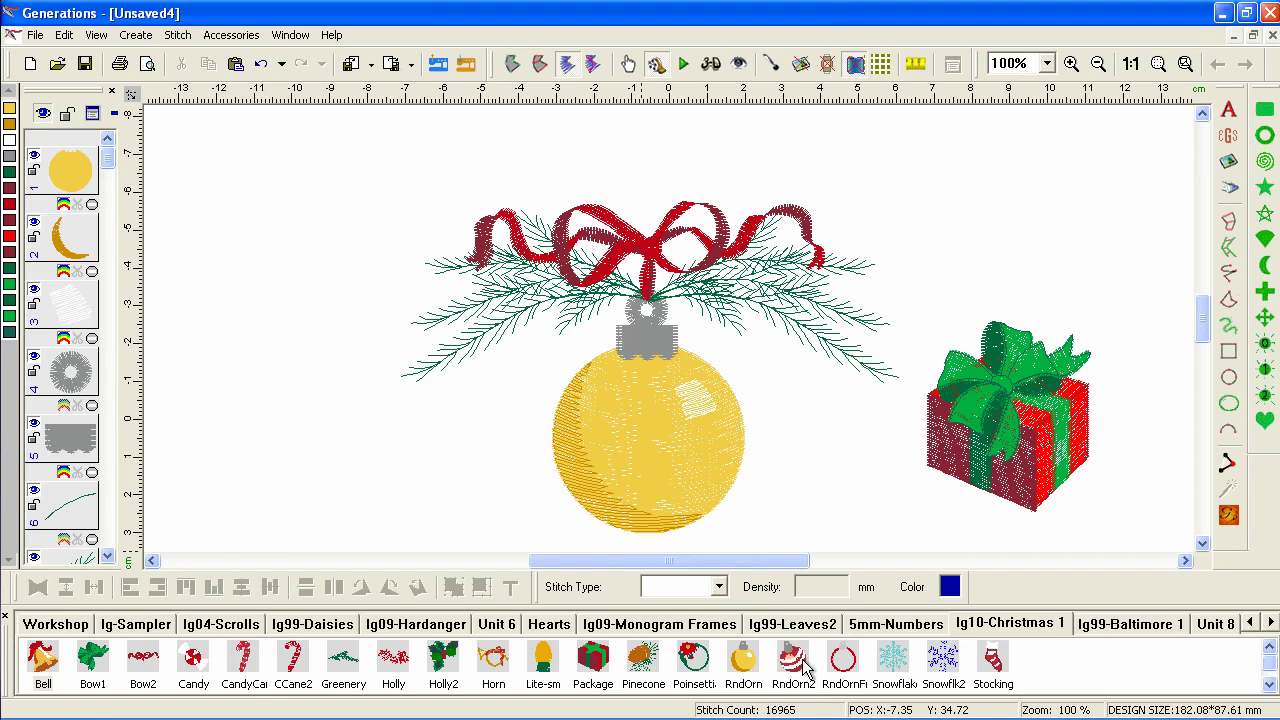
left_click(626, 412)
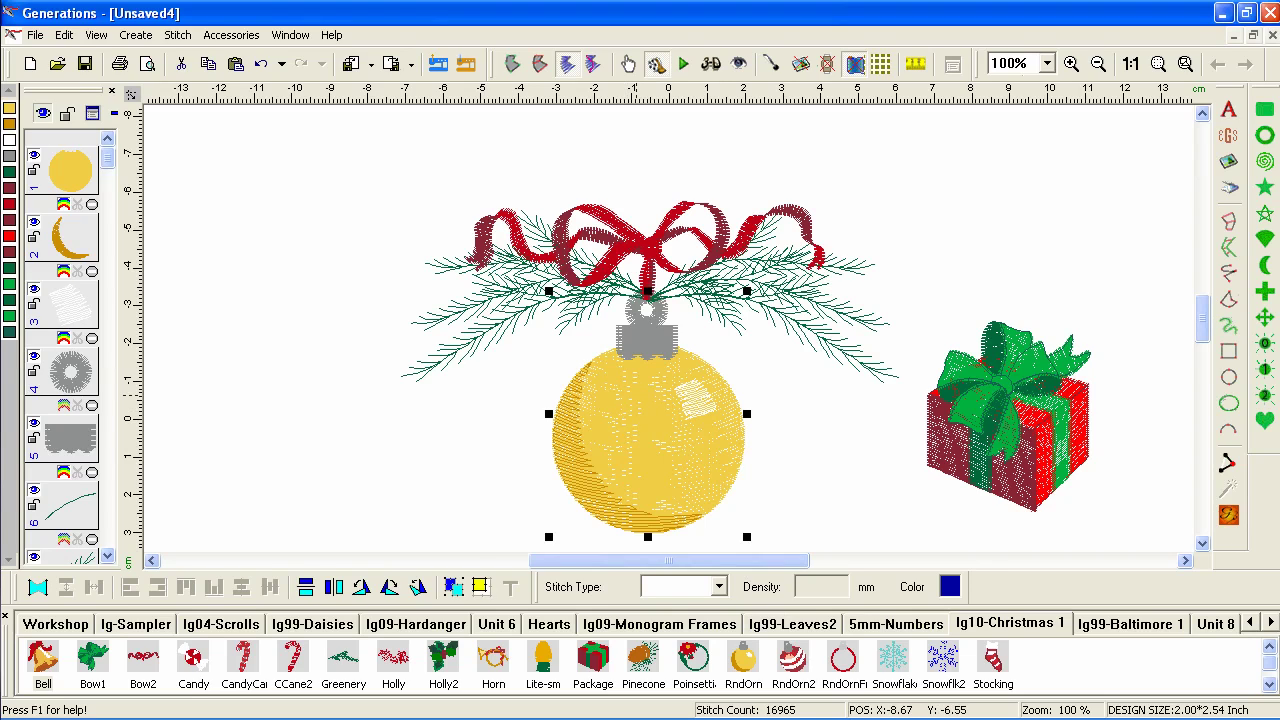
key("Delete")
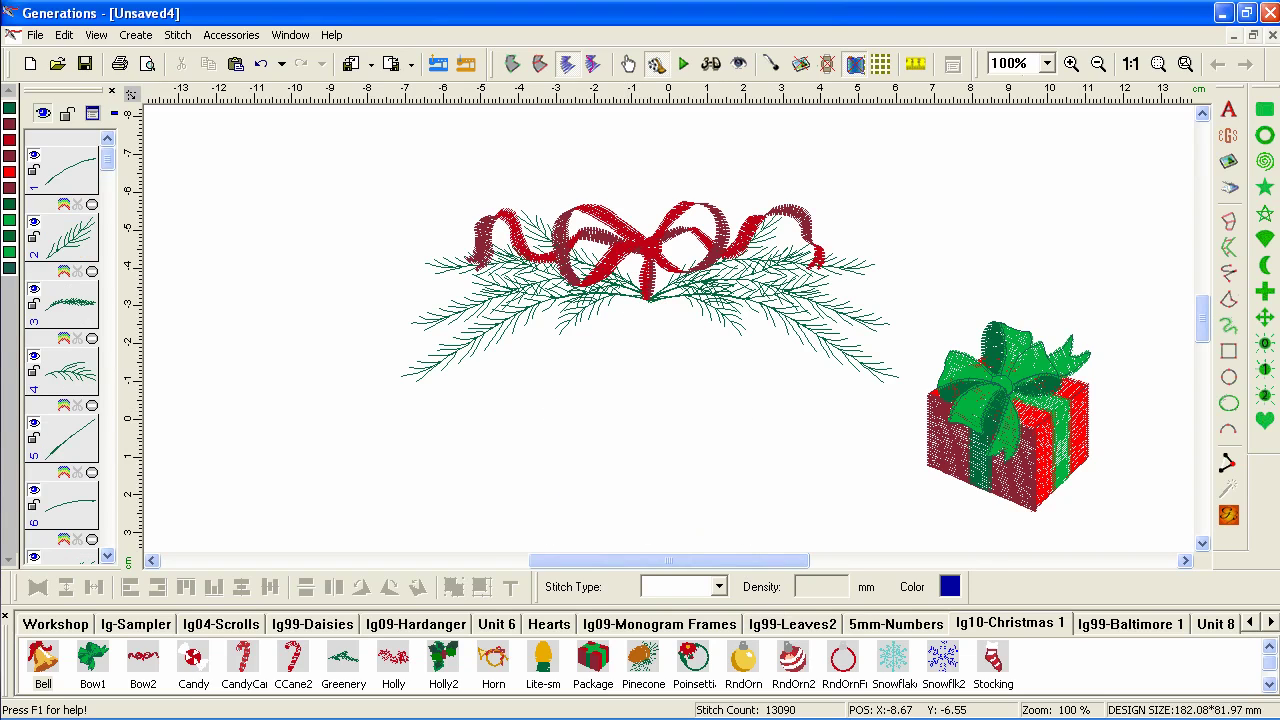
Step: Place the RndOrn2 striped ornament enlarged under the garland and regenerate its stitches
left_click_drag(792, 662, 663, 364)
left_click_drag(731, 428, 799, 505)
mouse_move(729, 462)
left_mouse_down()
mouse_move(712, 392)
mouse_move(702, 420)
mouse_move(723, 449)
left_mouse_up()
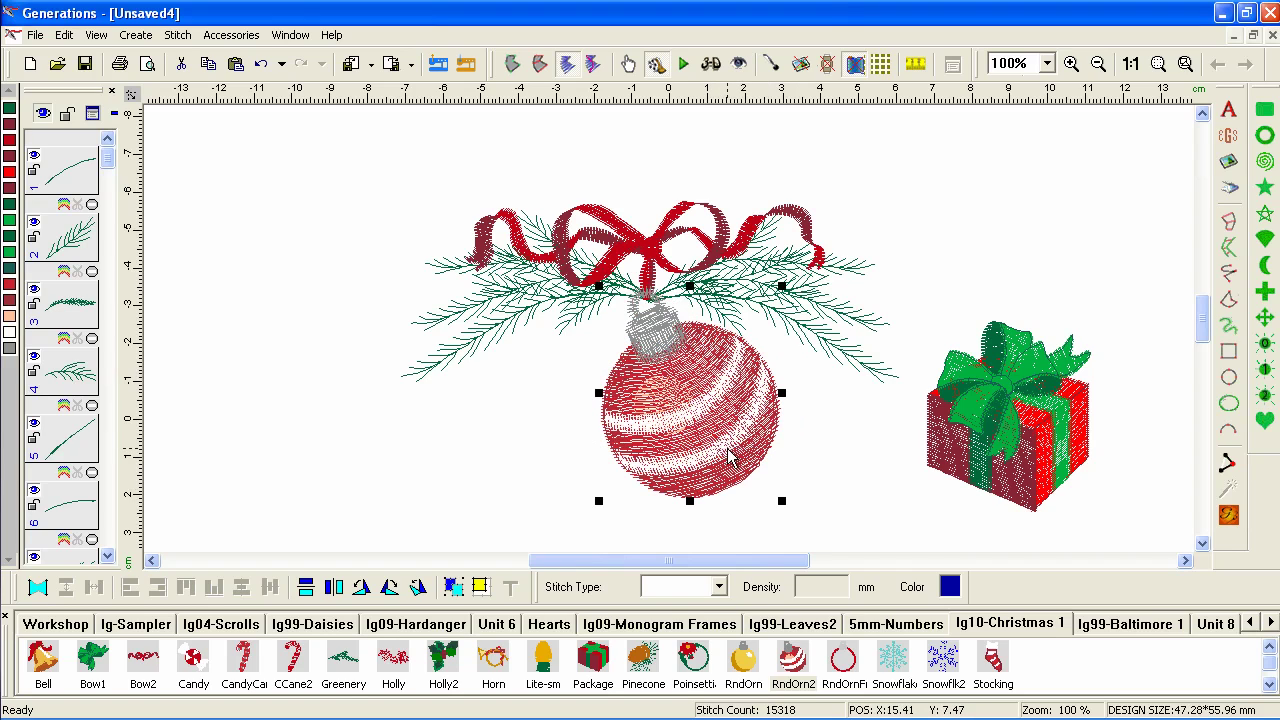
left_click(728, 451)
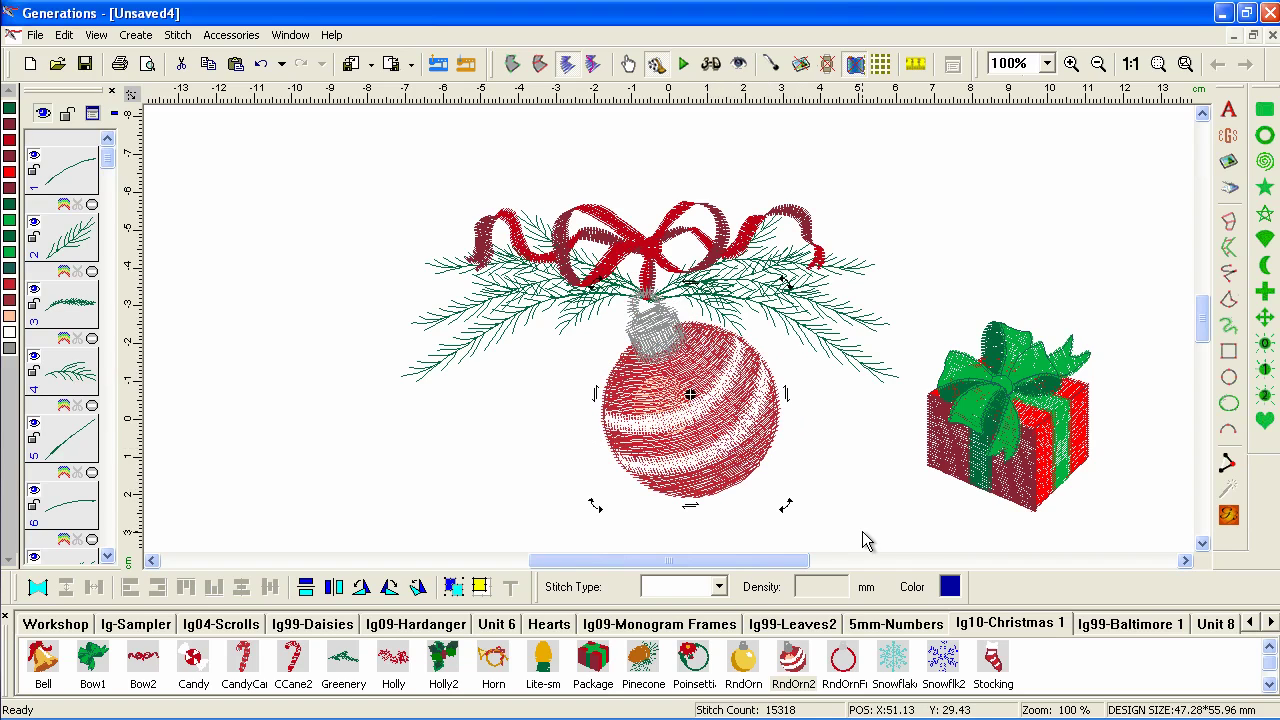
left_click(1229, 516)
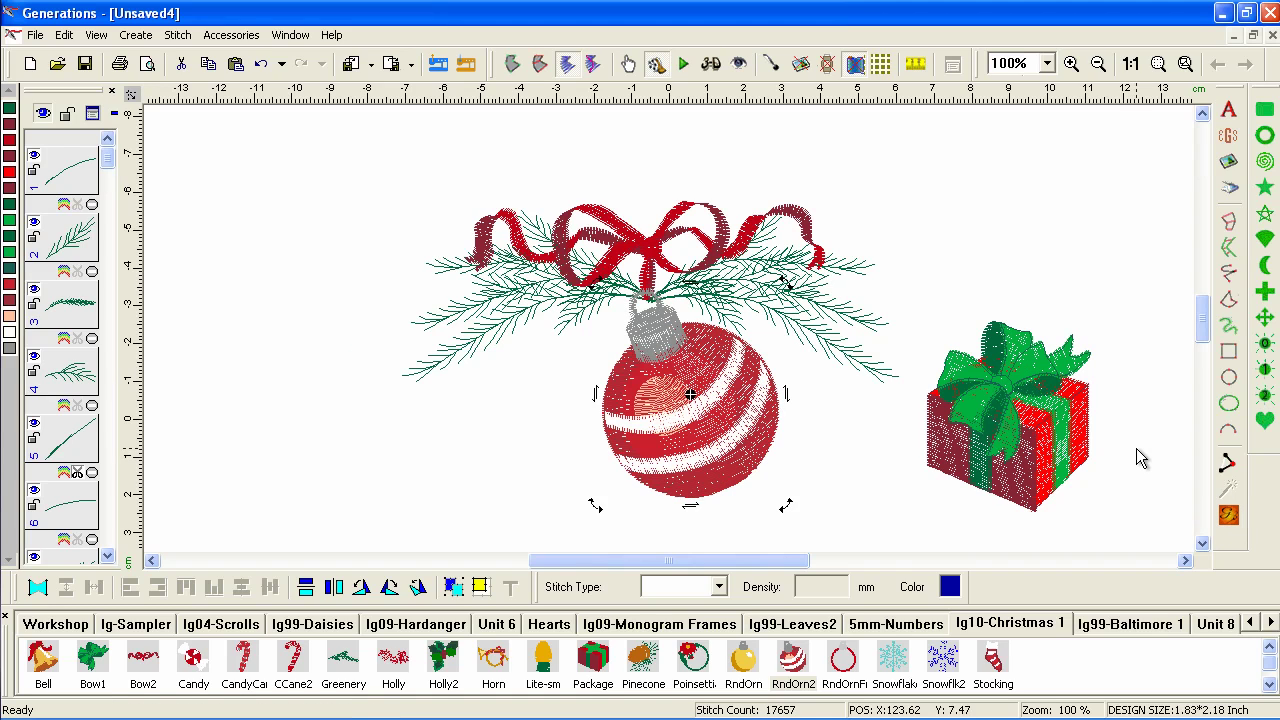
Step: Marquee-select all gift box parts and group them into one design
left_click_drag(1136, 488, 915, 320)
left_click_drag(1136, 526, 920, 300)
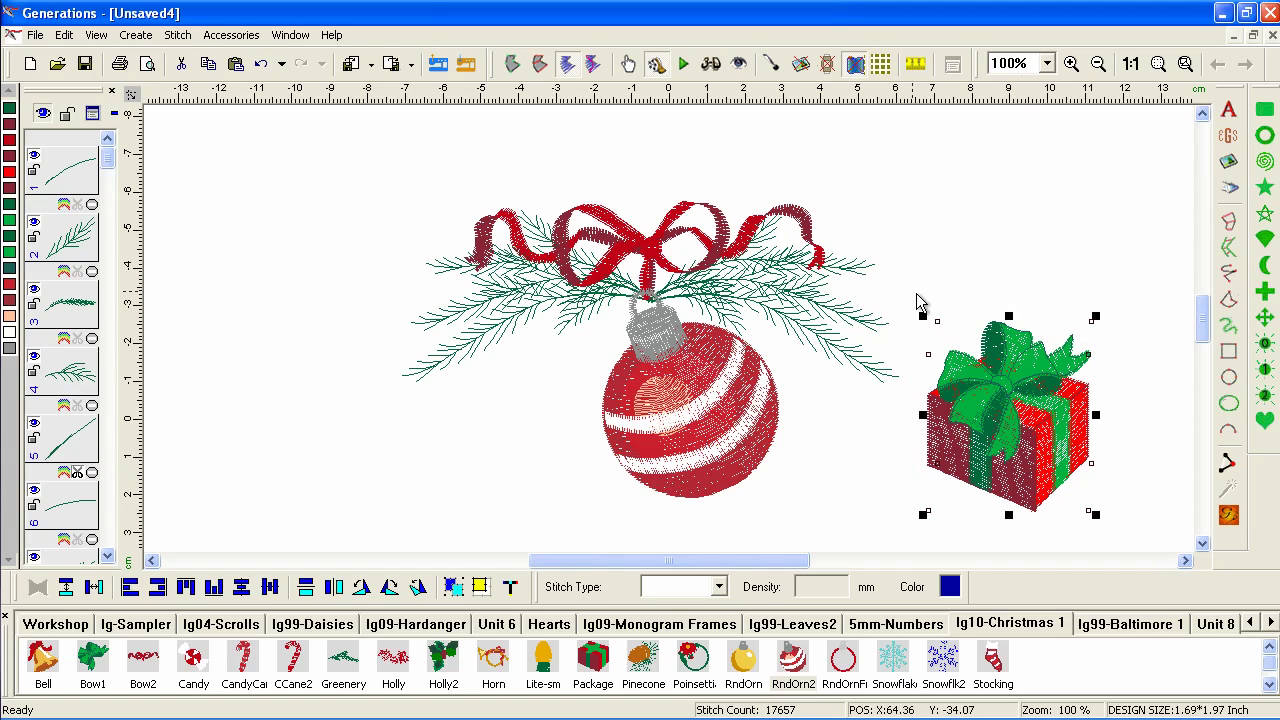
left_click(453, 587)
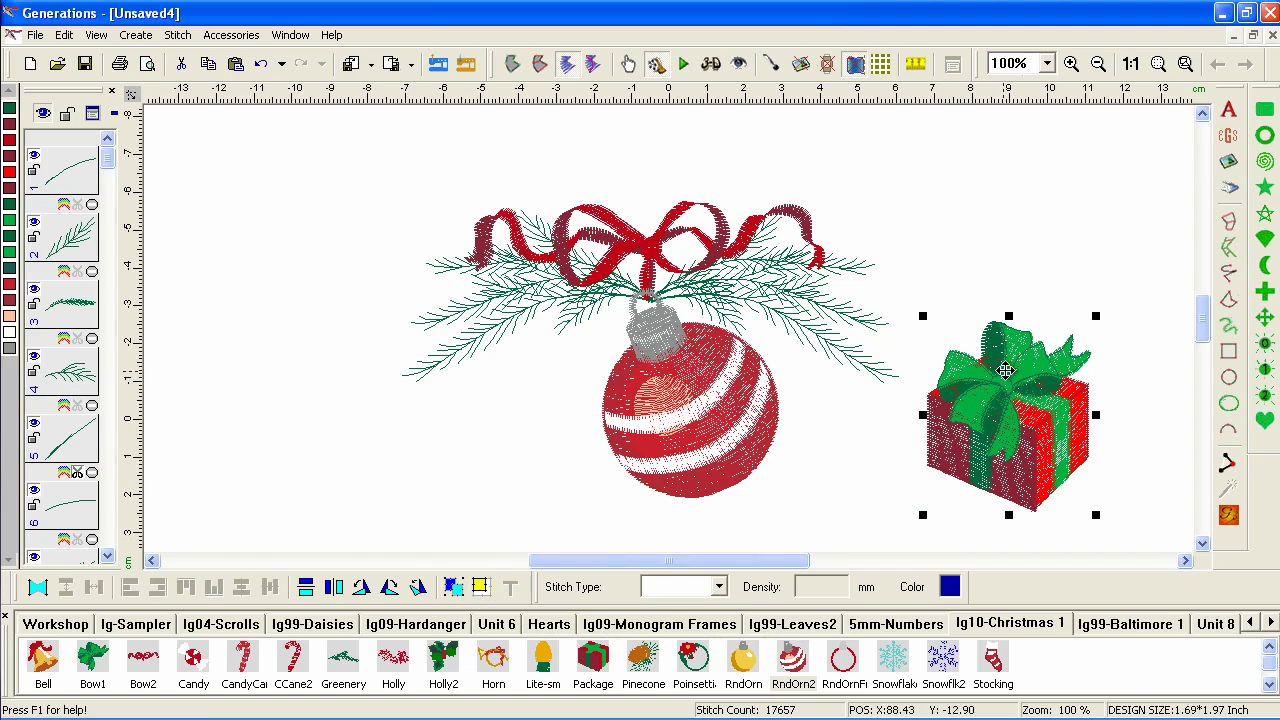
left_click(1073, 345)
Step: Regenerate the gift's stitches and reselect it in rotate and skew mode
left_click(1229, 515)
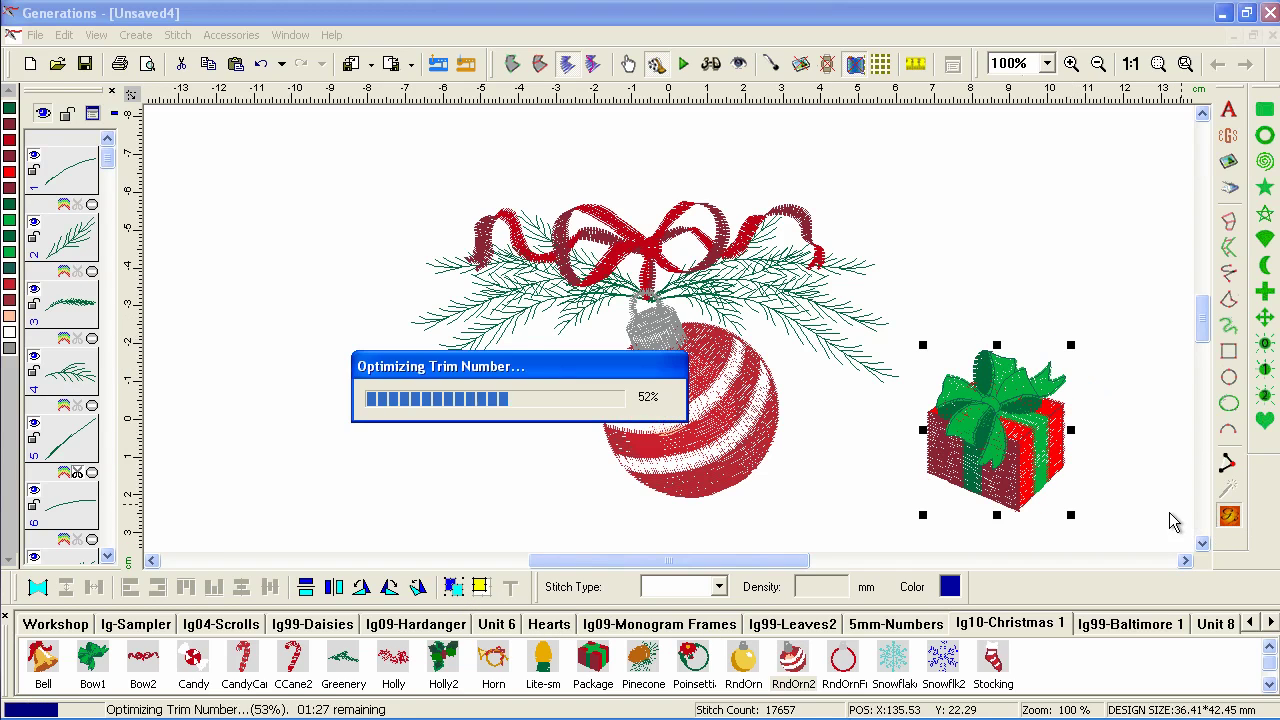
left_click(362, 532)
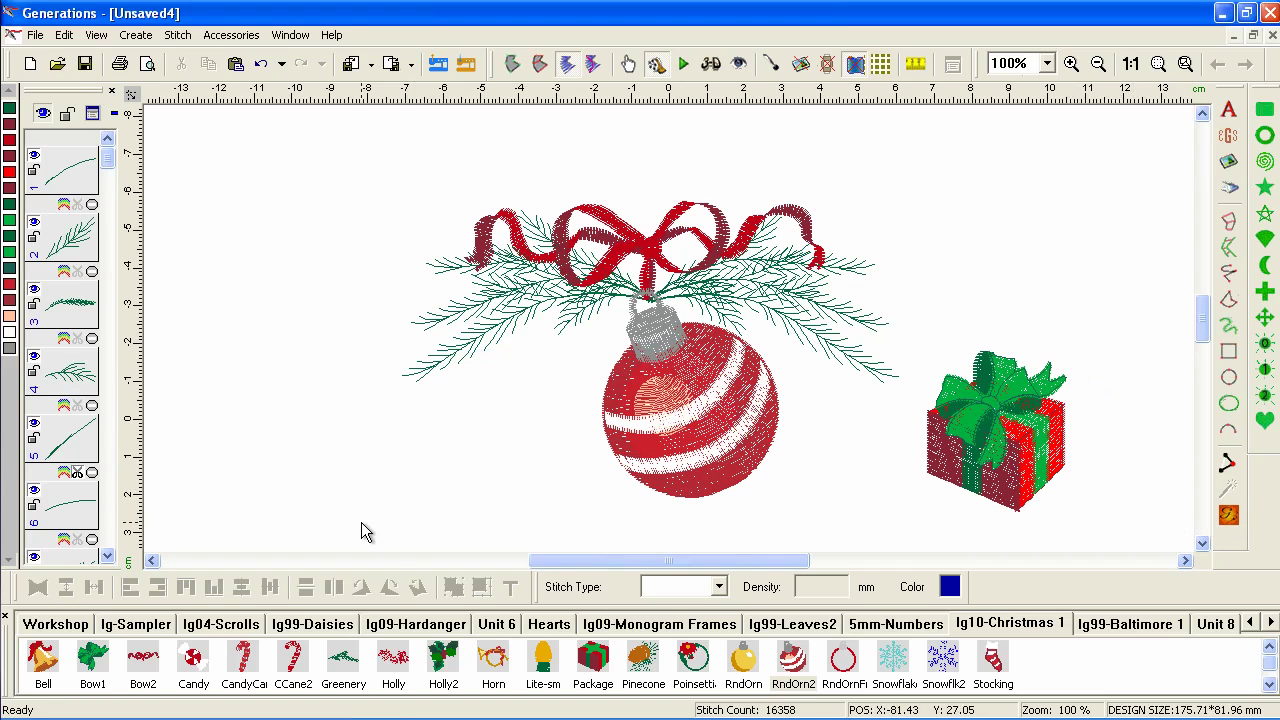
left_click(962, 458)
left_click(1035, 505)
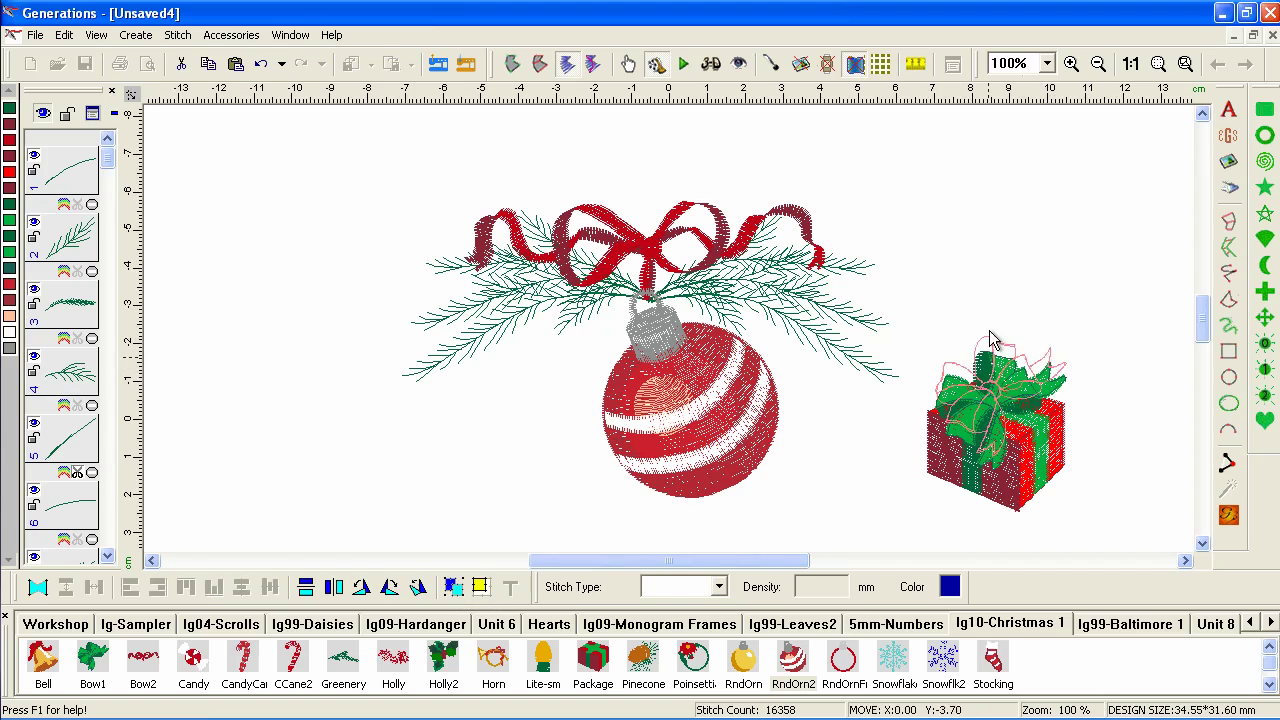
Step: Lift the green bow off, stretch the gift box wider, and set the bow back on top
left_click_drag(994, 340, 994, 205)
left_click(1035, 448)
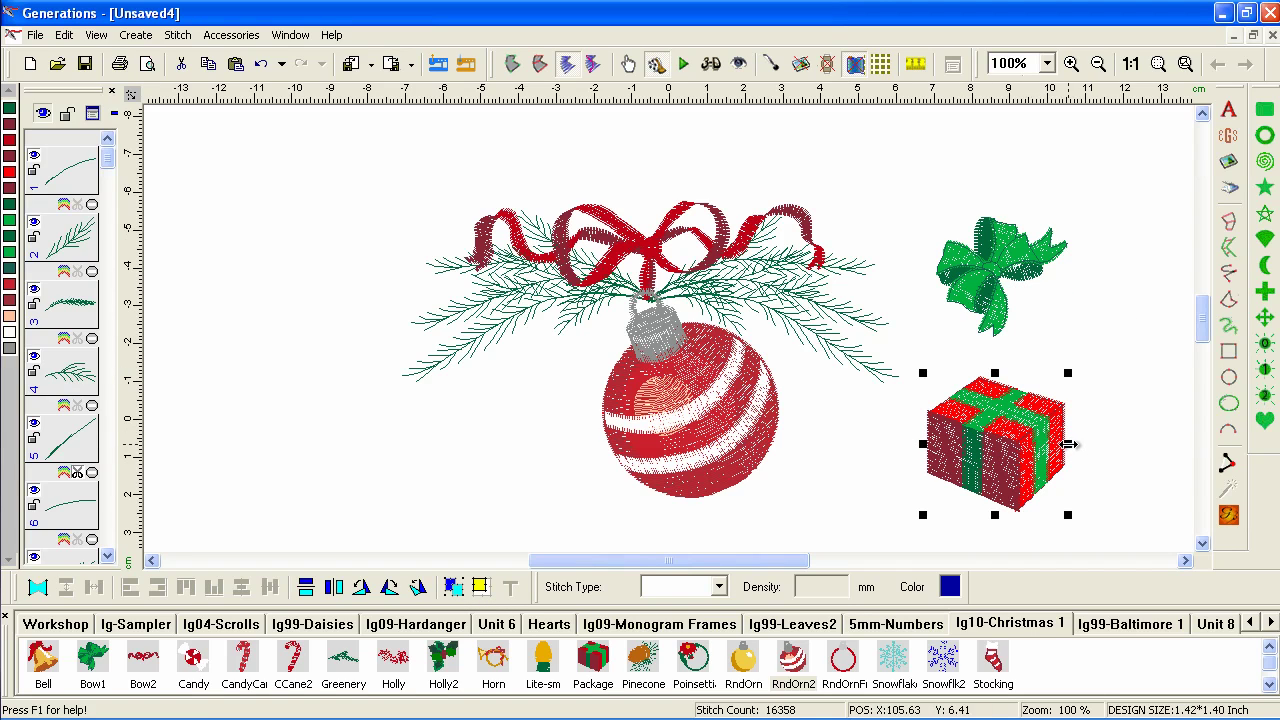
left_click_drag(1072, 444, 1146, 444)
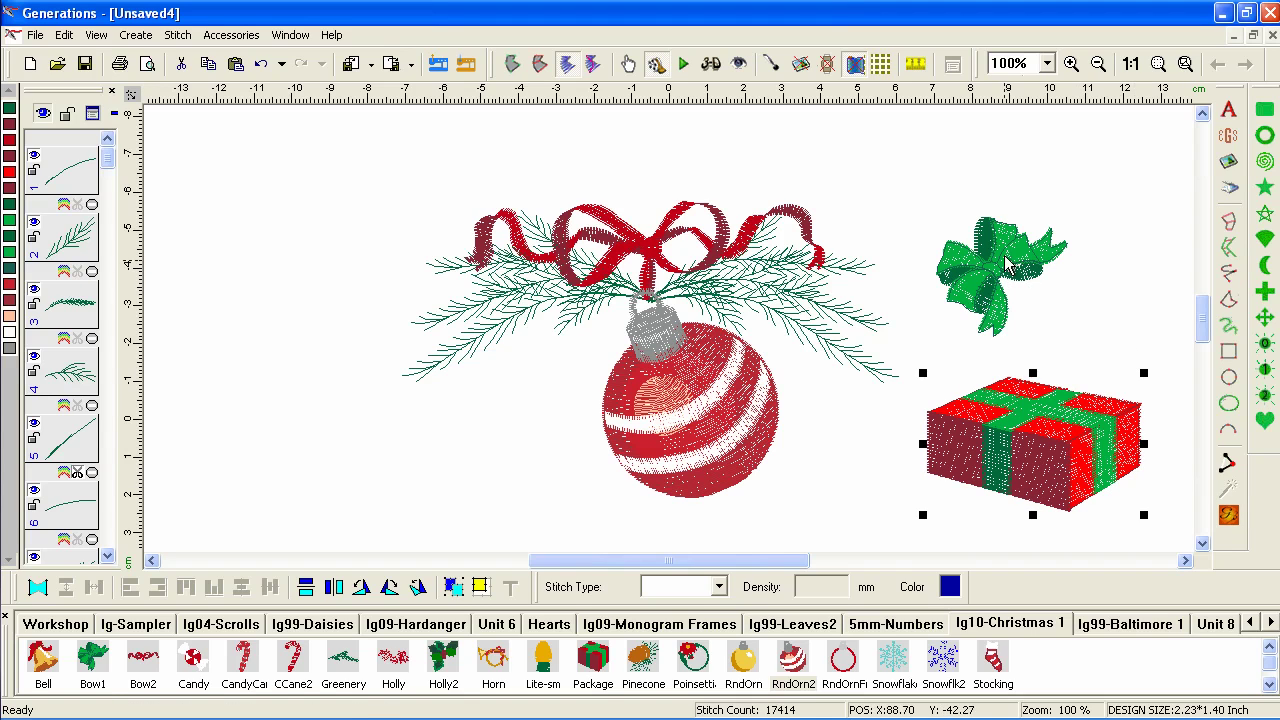
left_click_drag(1012, 259, 1046, 397)
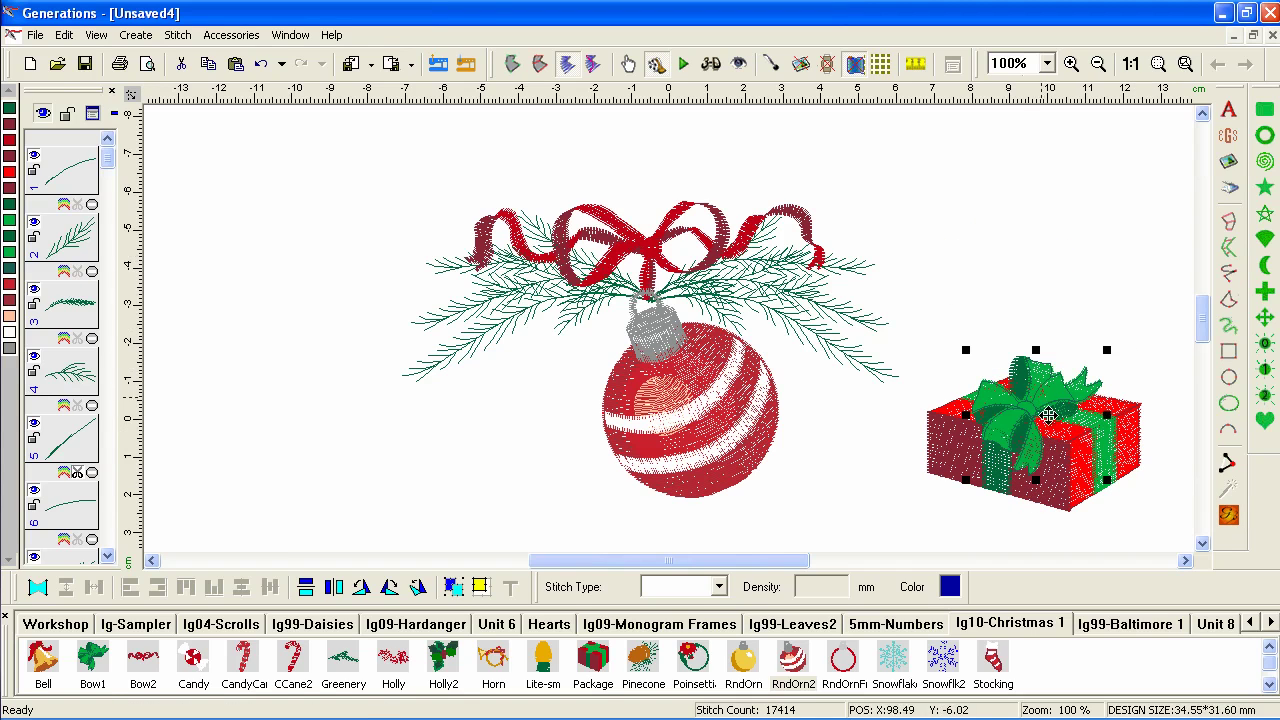
left_click(1130, 513)
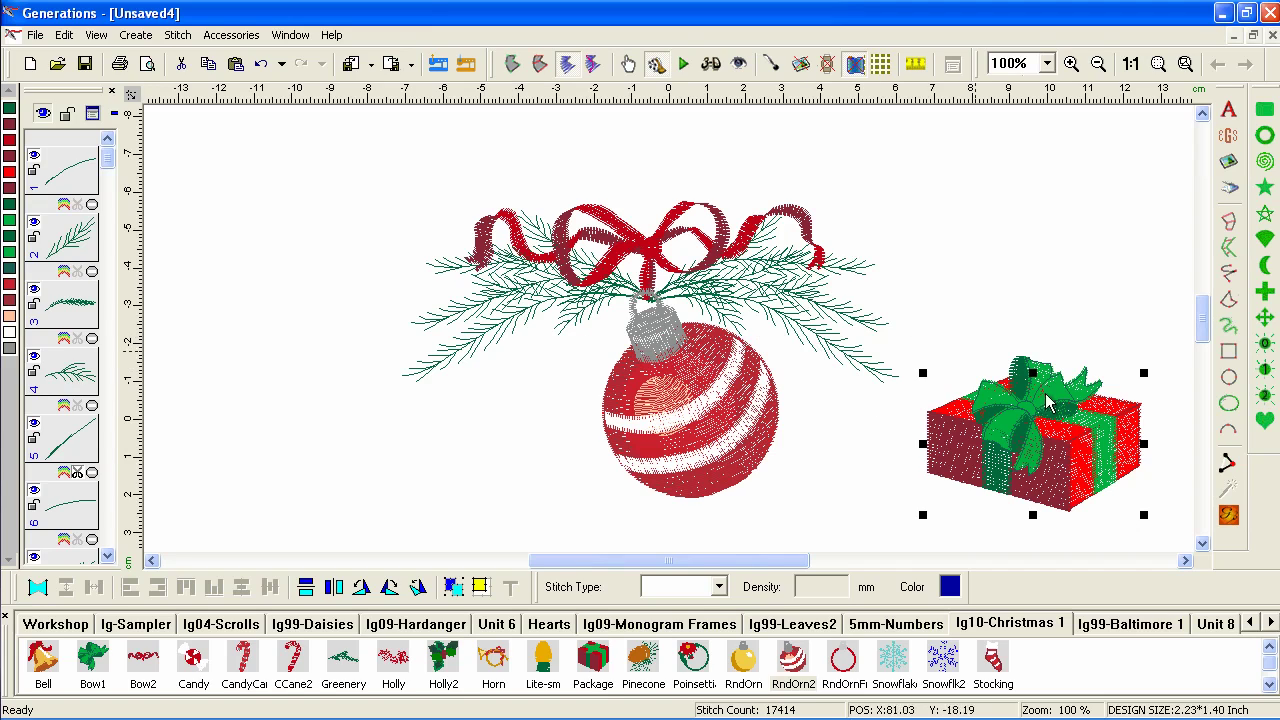
Step: Delete the whole gift design
left_click_drag(1172, 549, 922, 350)
key("Delete")
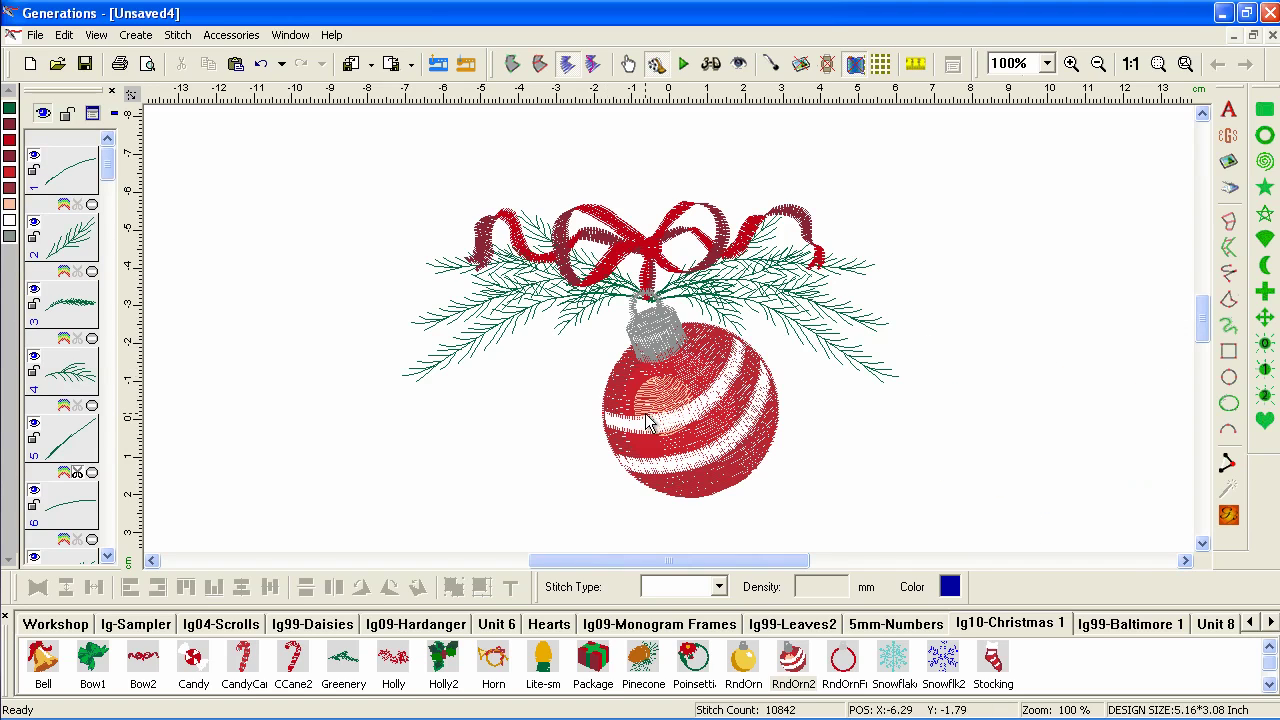
left_click(652, 414)
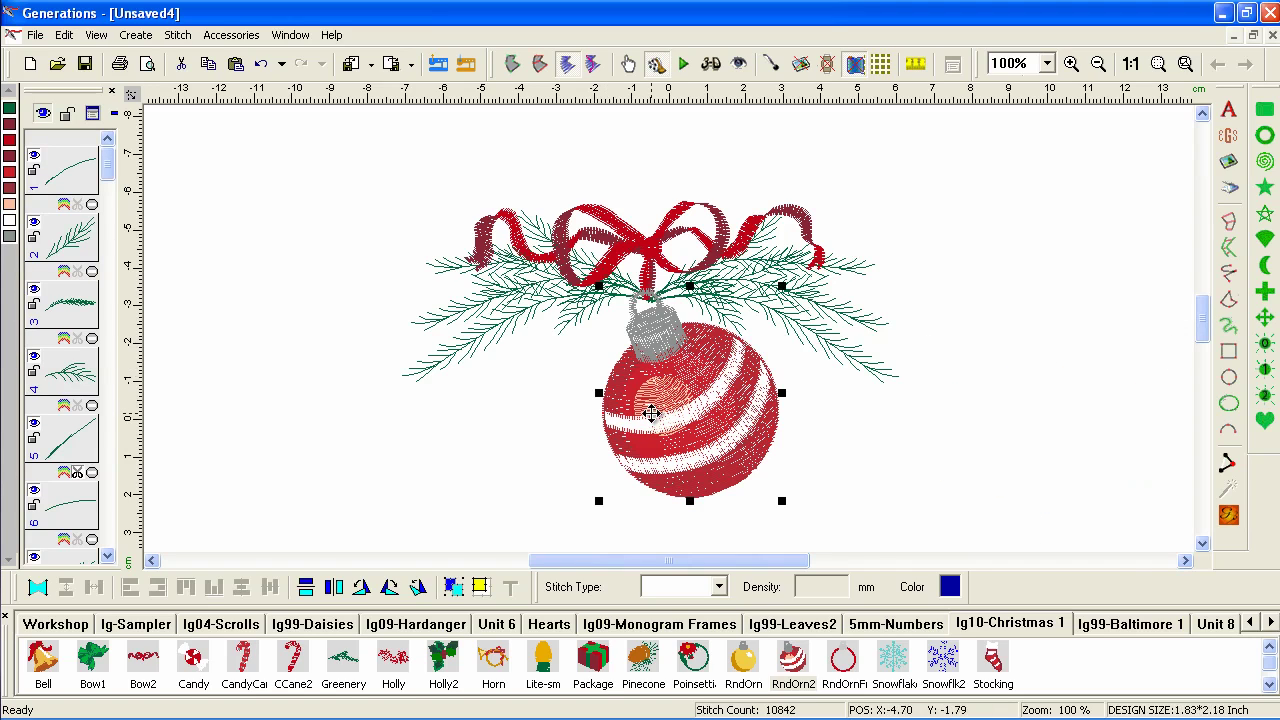
Step: Undo repeatedly to remove the striped ornament and restore the yellow ornament under the garland
left_click(262, 64)
left_click(262, 64)
left_click(262, 64)
left_click(262, 64)
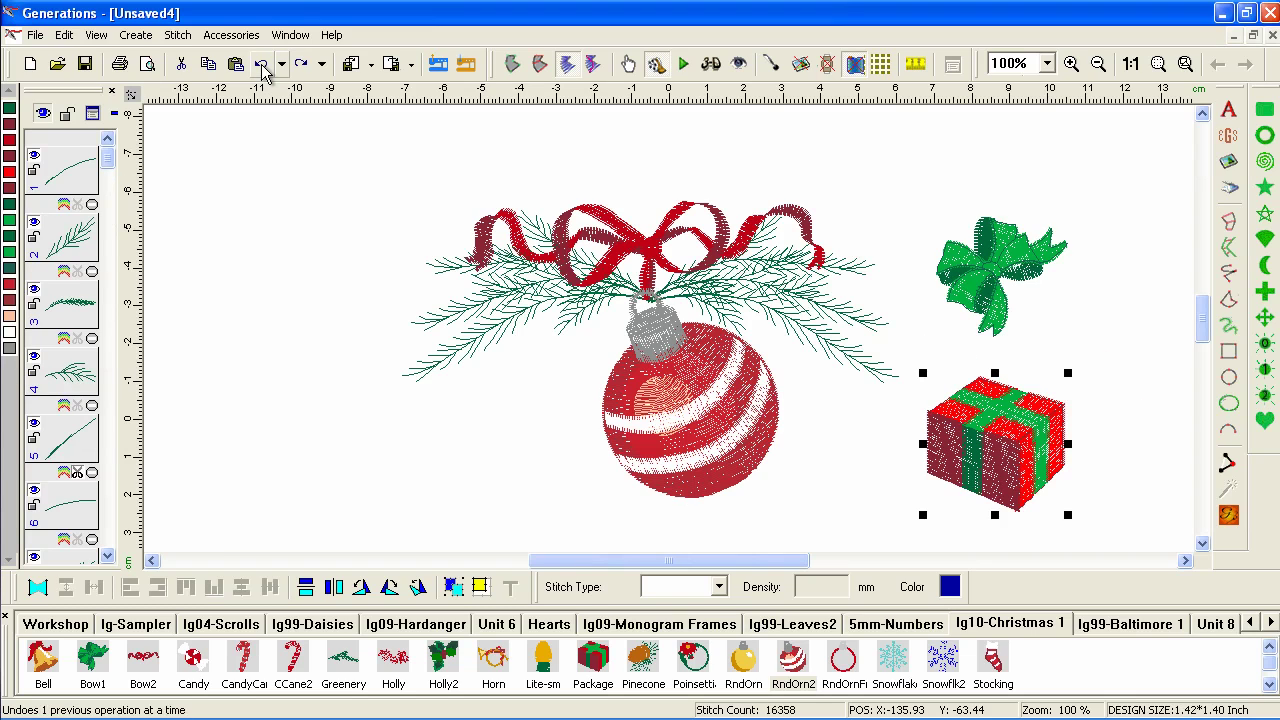
left_click(262, 64)
left_click(262, 64)
left_click(262, 64)
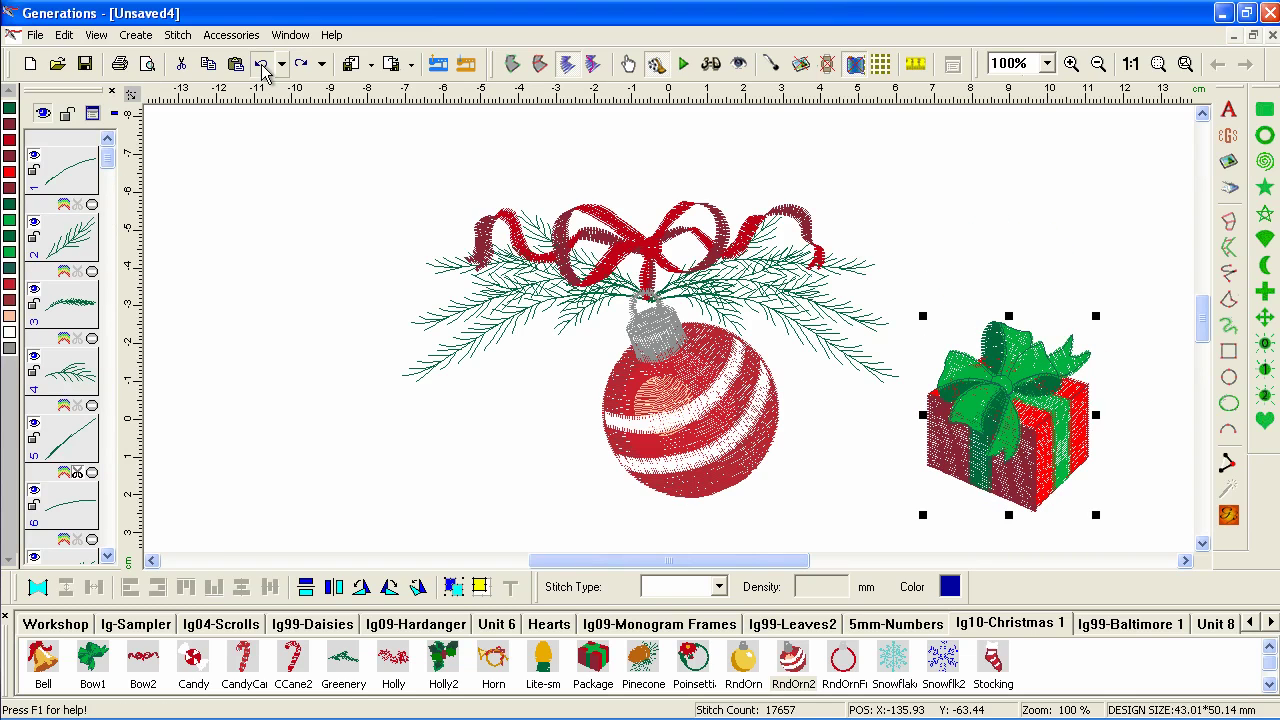
left_click(262, 64)
left_click(262, 64)
left_click(262, 64)
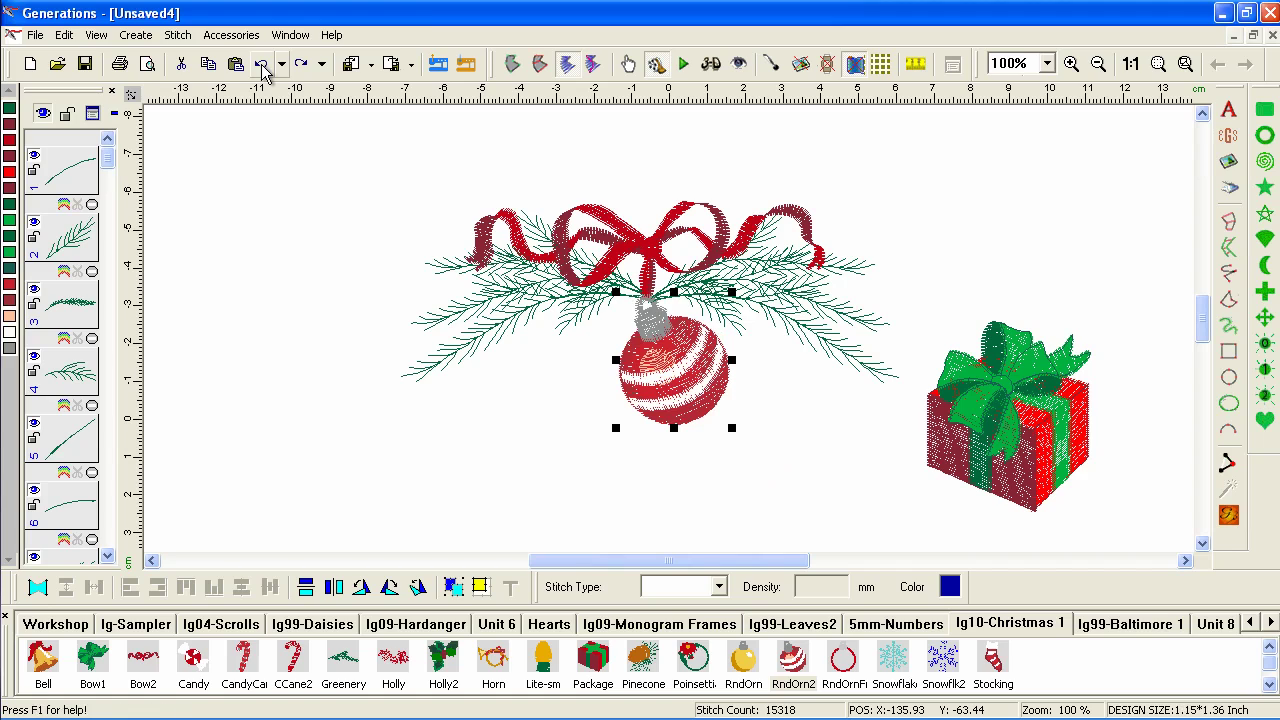
left_click(262, 64)
left_click(262, 64)
left_click(262, 64)
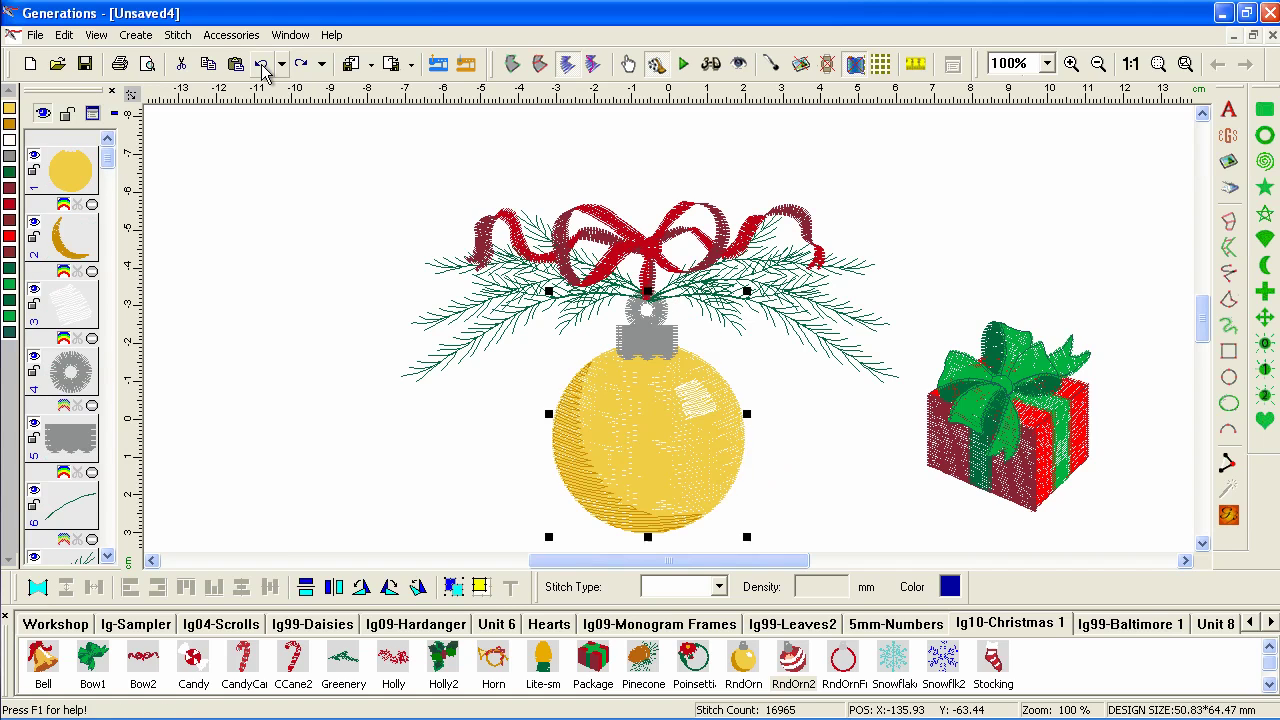
Step: Delete the leftover gift box and its green bow
left_click_drag(1047, 508, 1040, 383)
key("Delete")
left_click(1040, 386)
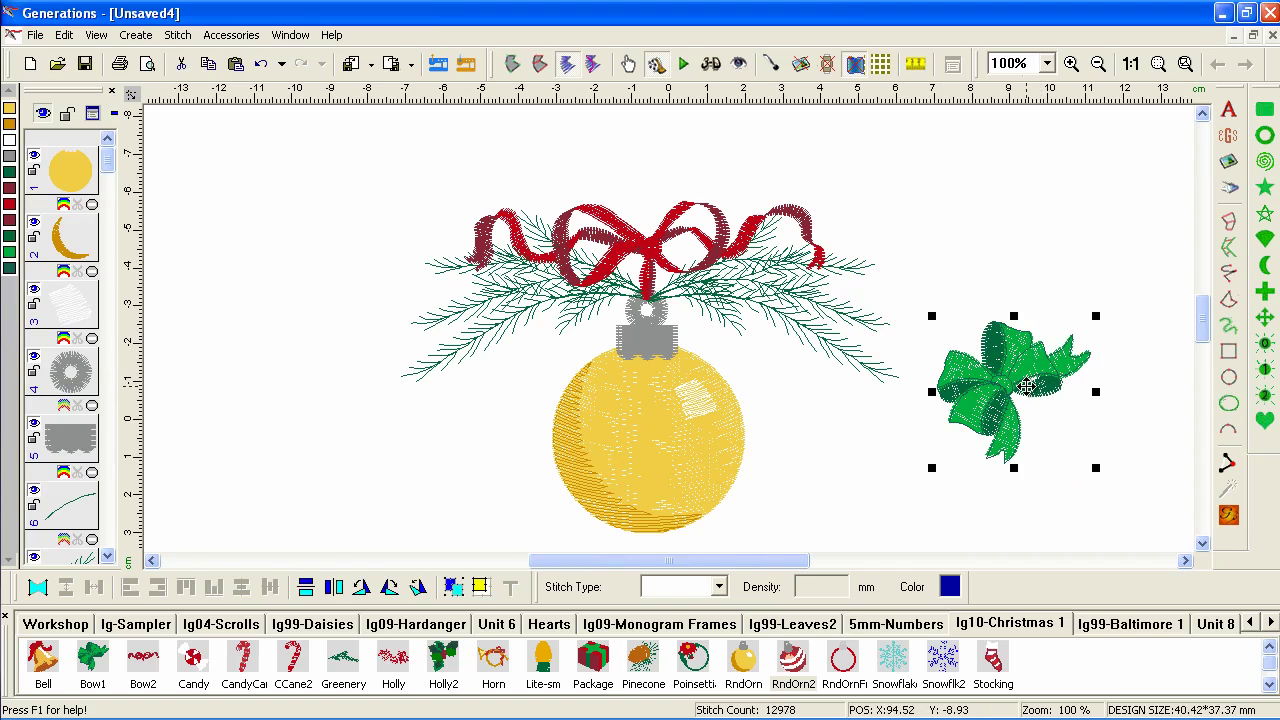
key("Delete")
Step: Group the gold ornament, pine boughs and red bow, then zoom to fit
left_click_drag(320, 160, 1159, 366)
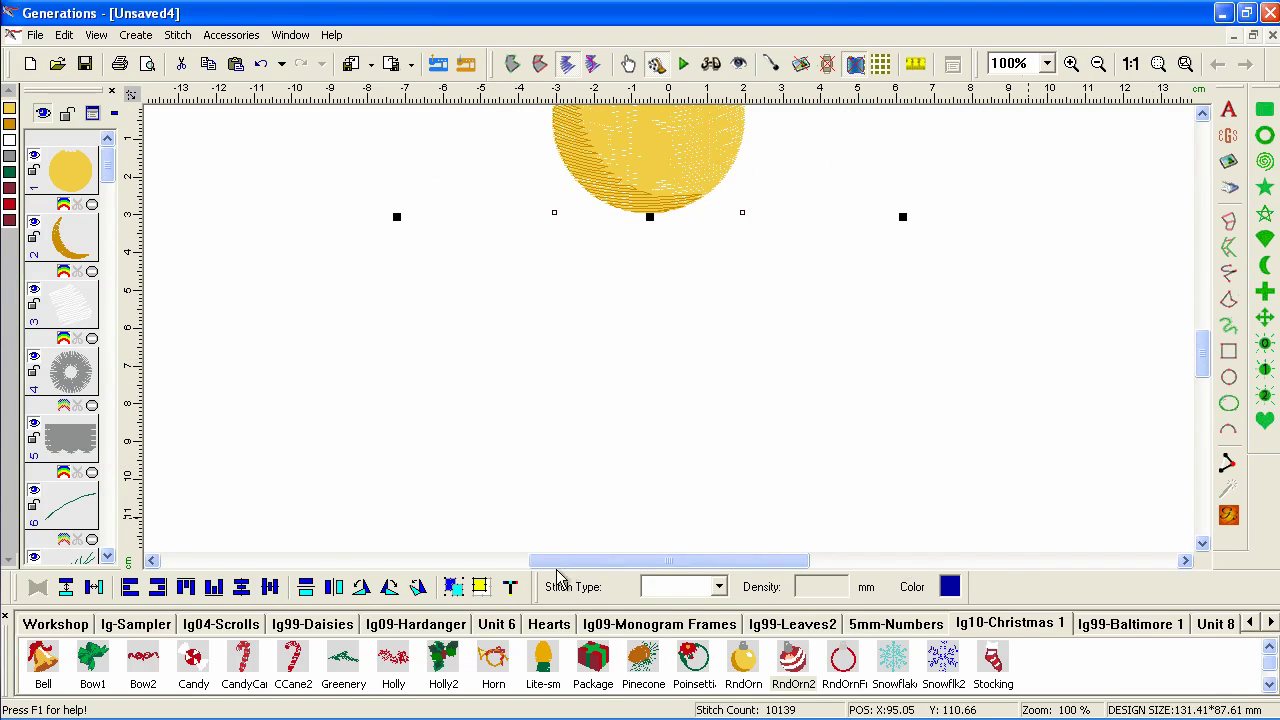
left_click(462, 590)
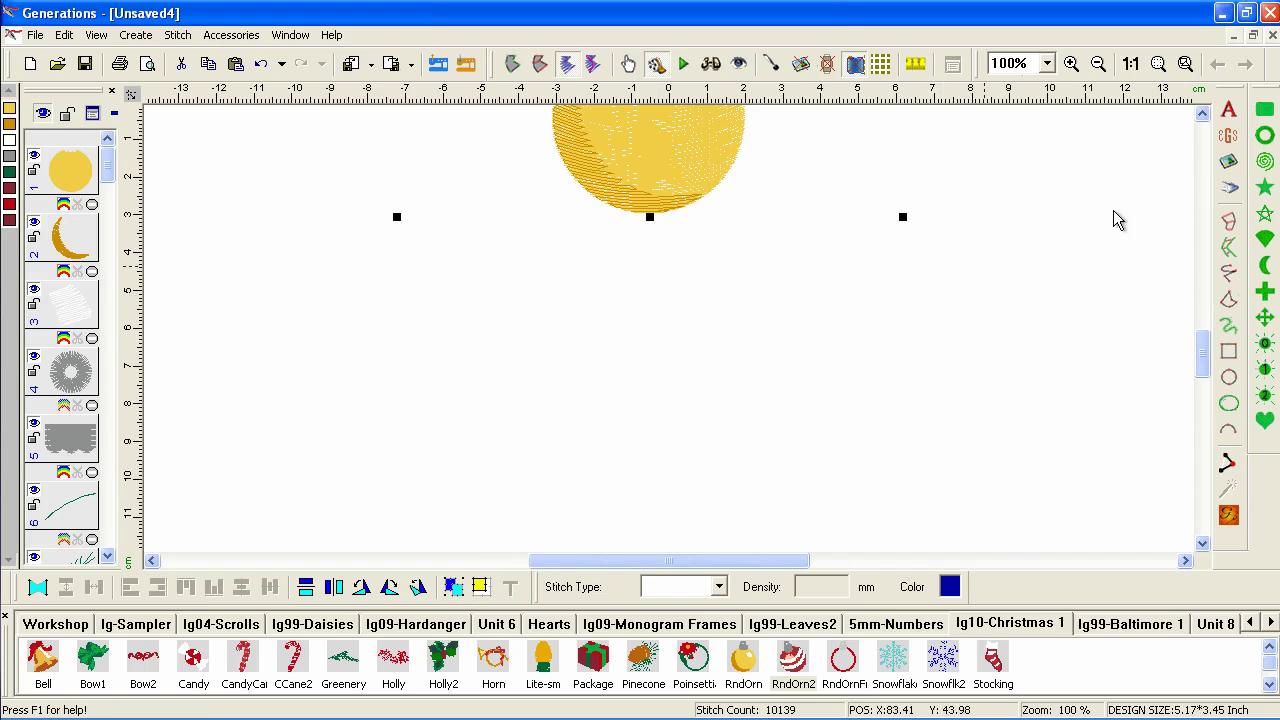
left_click(1158, 63)
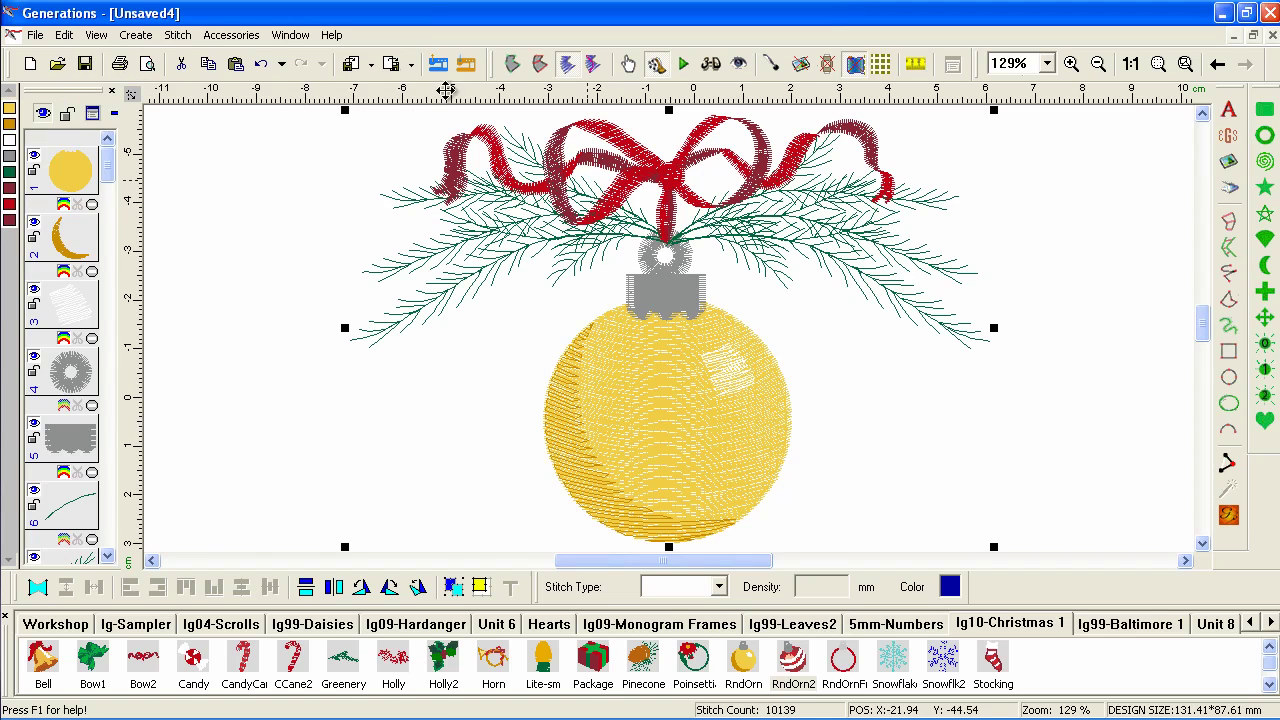
Step: Start saving the grouped ornament as a building block, choosing the Ig10-Christmas 1 collection
left_click(240, 40)
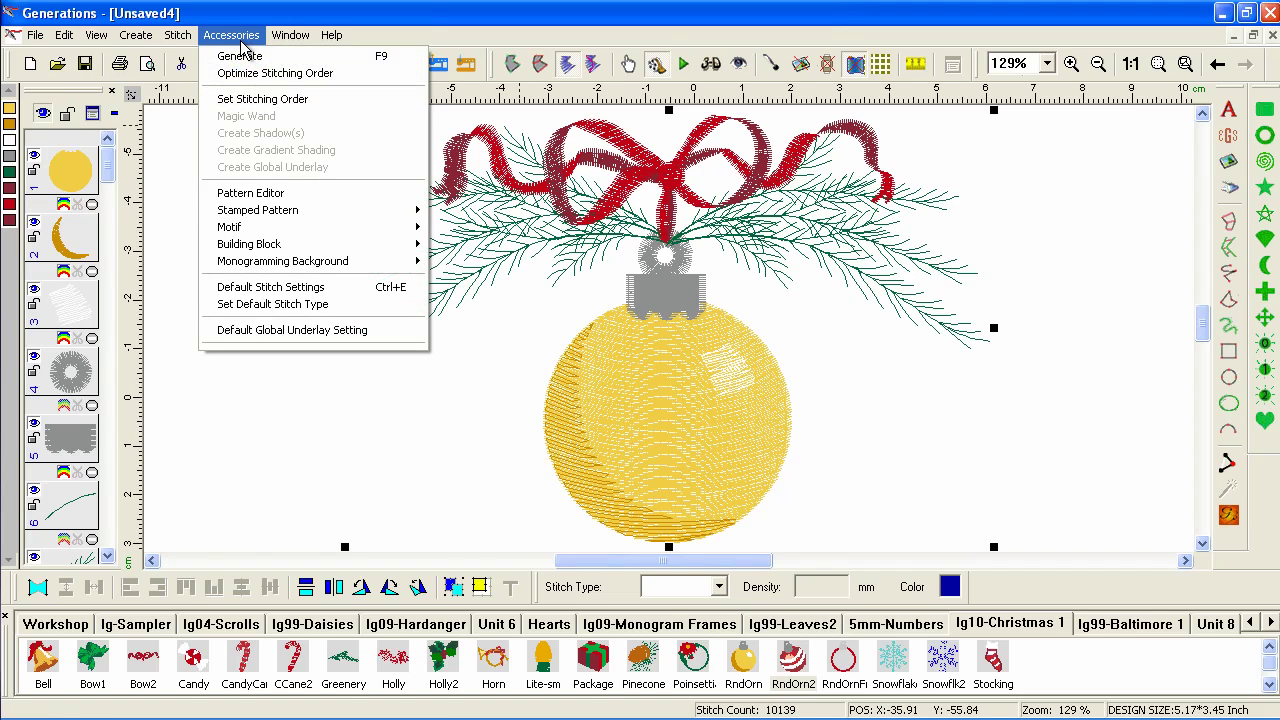
mouse_move(410, 244)
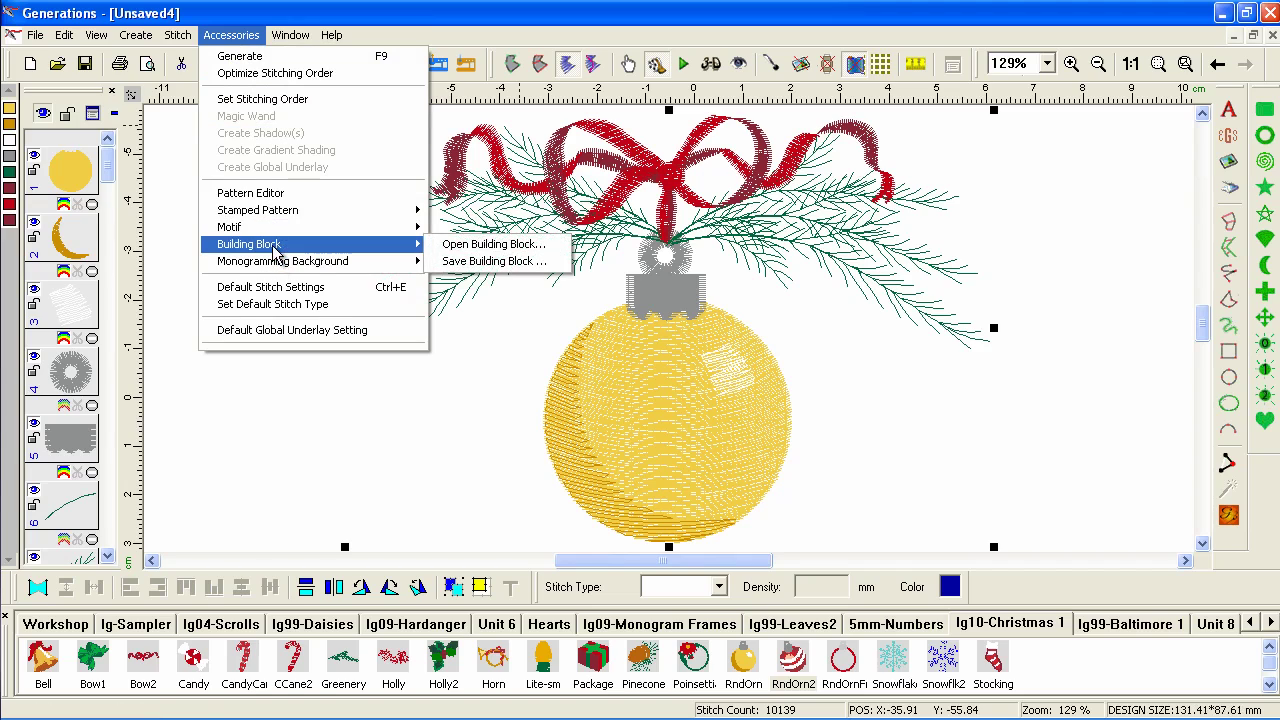
left_click(495, 262)
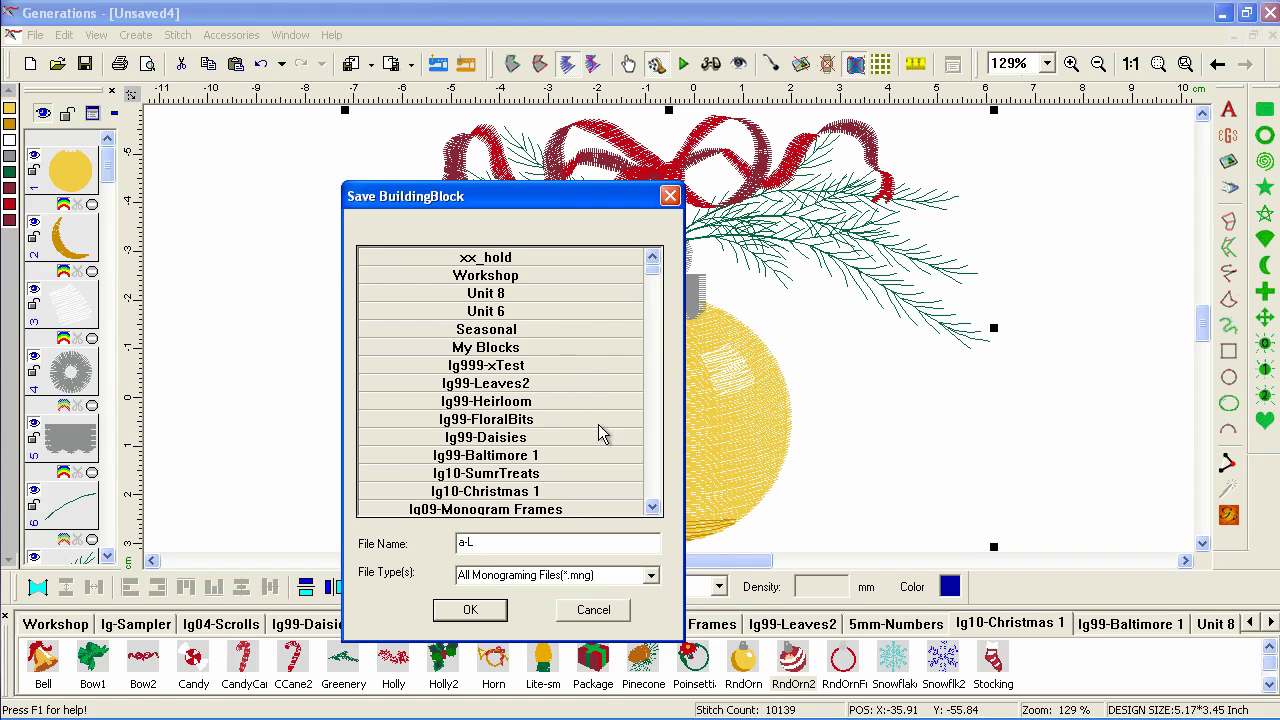
left_click(652, 508)
left_click(652, 508)
left_click(652, 508)
left_click(652, 508)
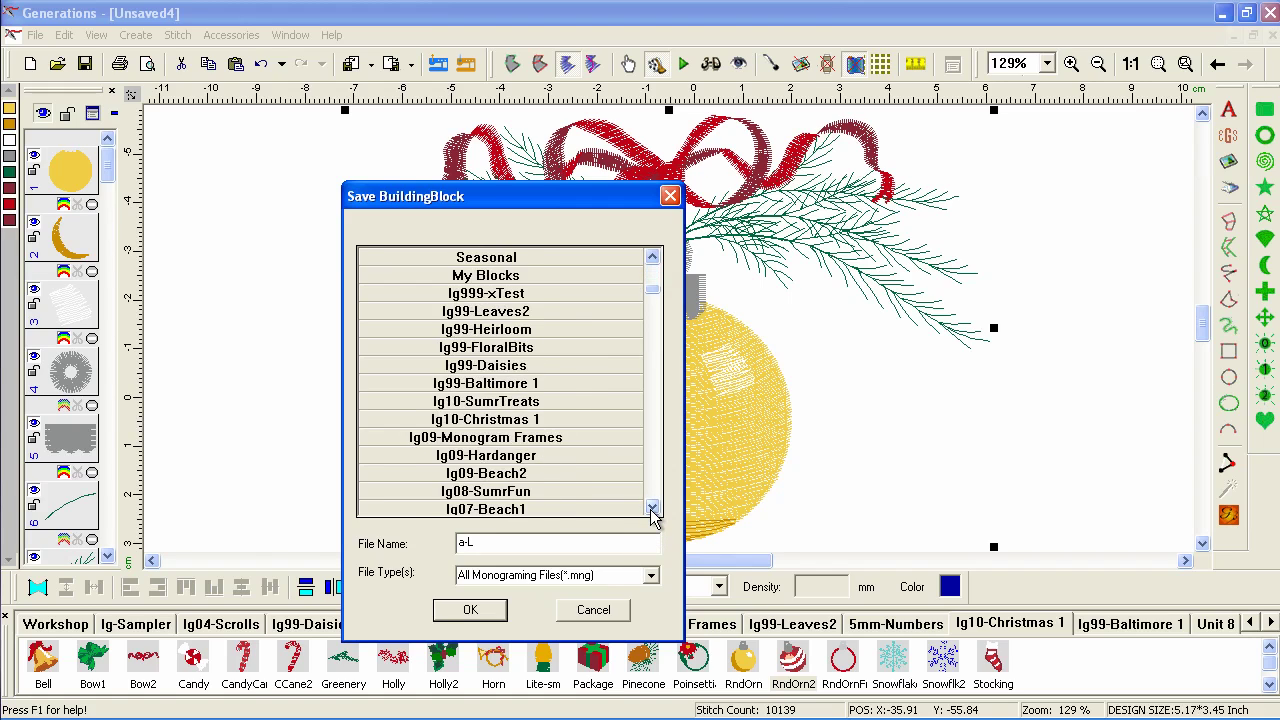
left_click(652, 508)
left_click(652, 508)
left_click(652, 508)
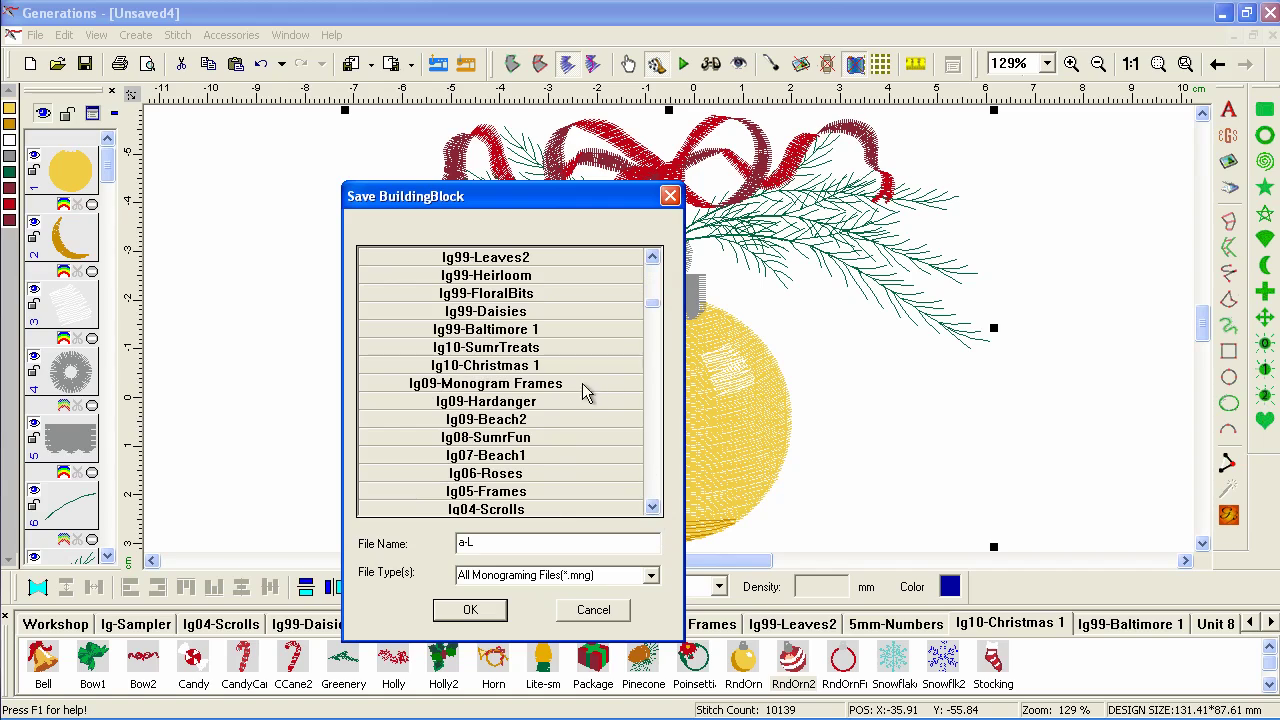
left_click(530, 366)
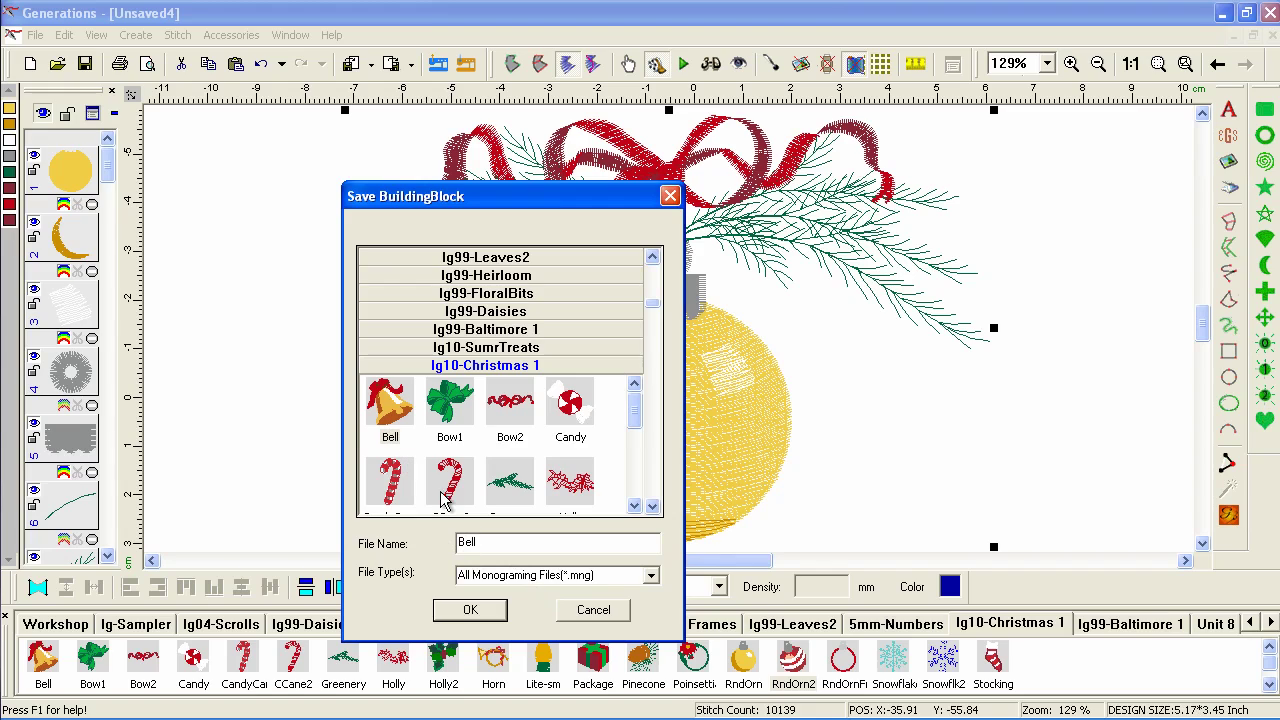
Step: Name the building block HolidayOrn1 and confirm the save
left_click_drag(480, 541, 418, 551)
type("Holdi")
type("id")
type("ayOrn1")
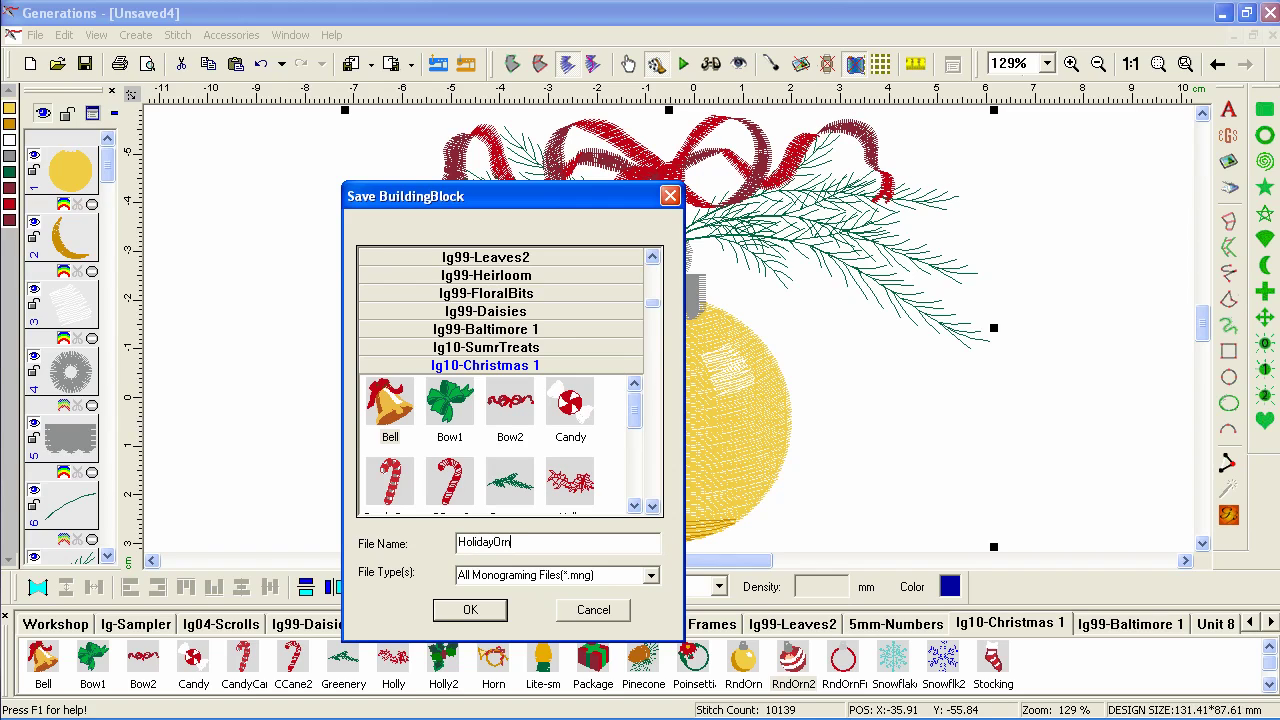
left_click(470, 610)
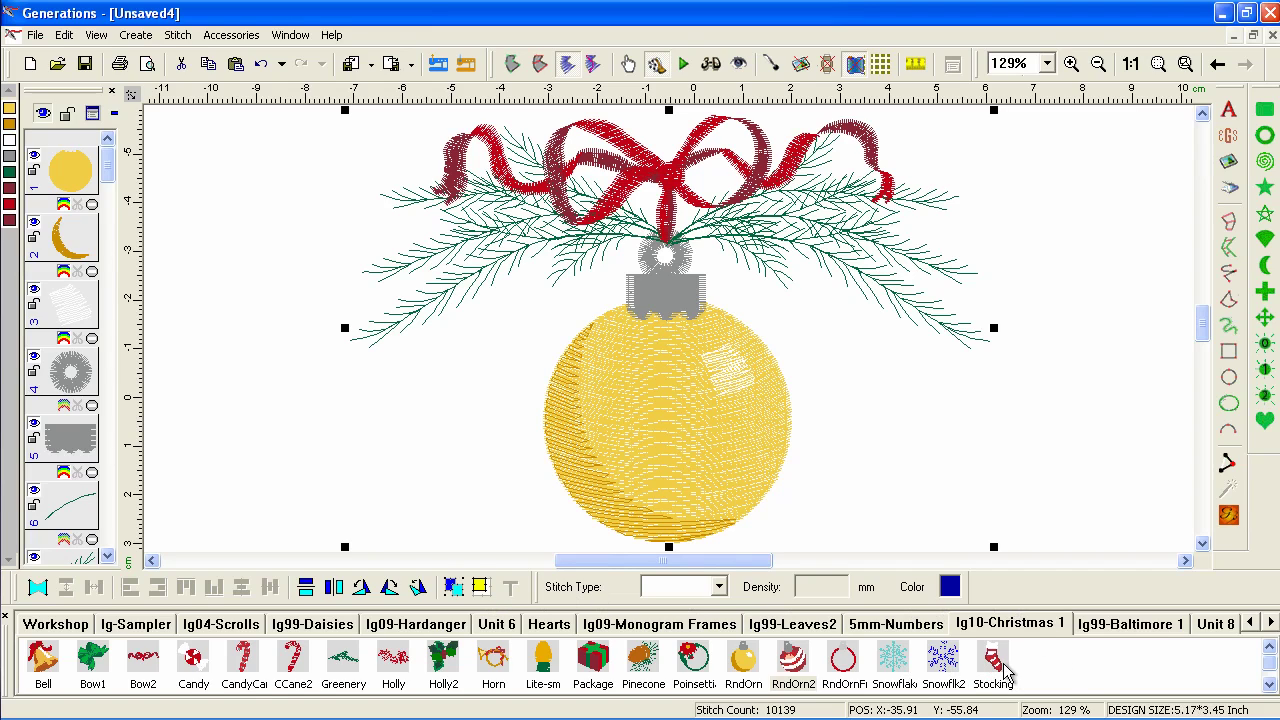
Step: Switch to 5mm-Numbers and back to Ig10-Christmas 1 so HolidayOrn appears in the library
left_click(932, 627)
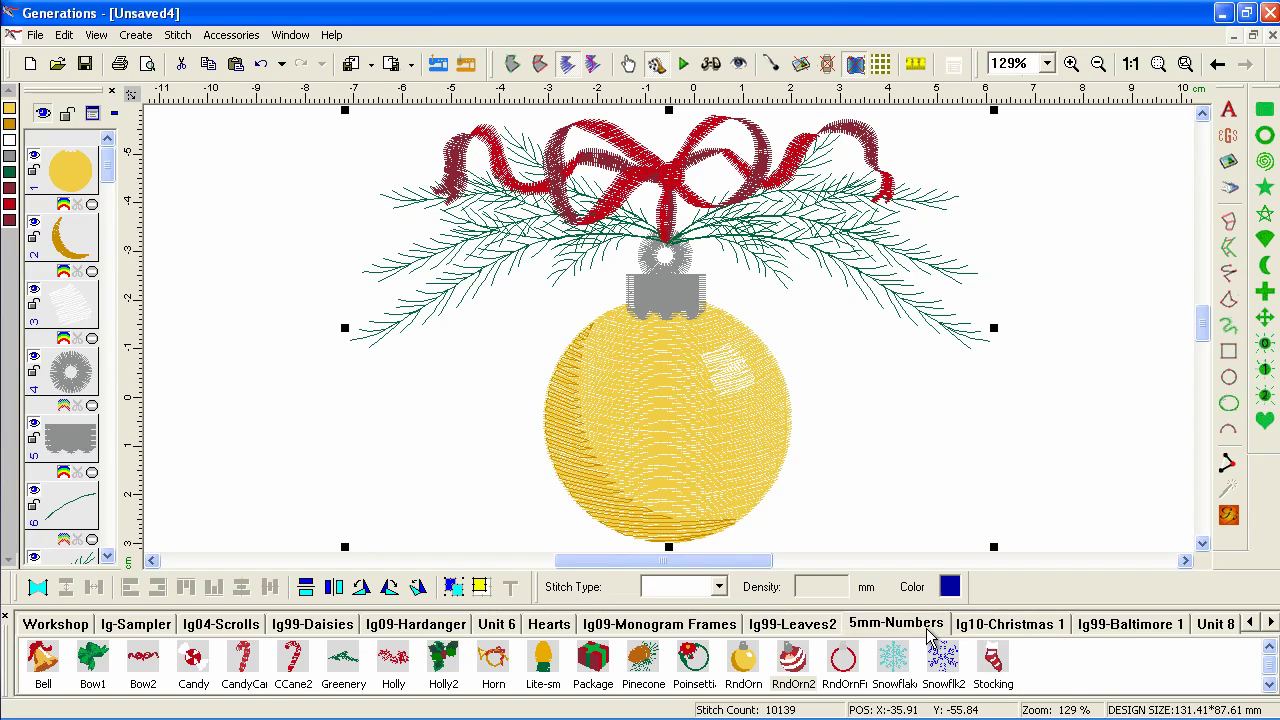
left_click(991, 630)
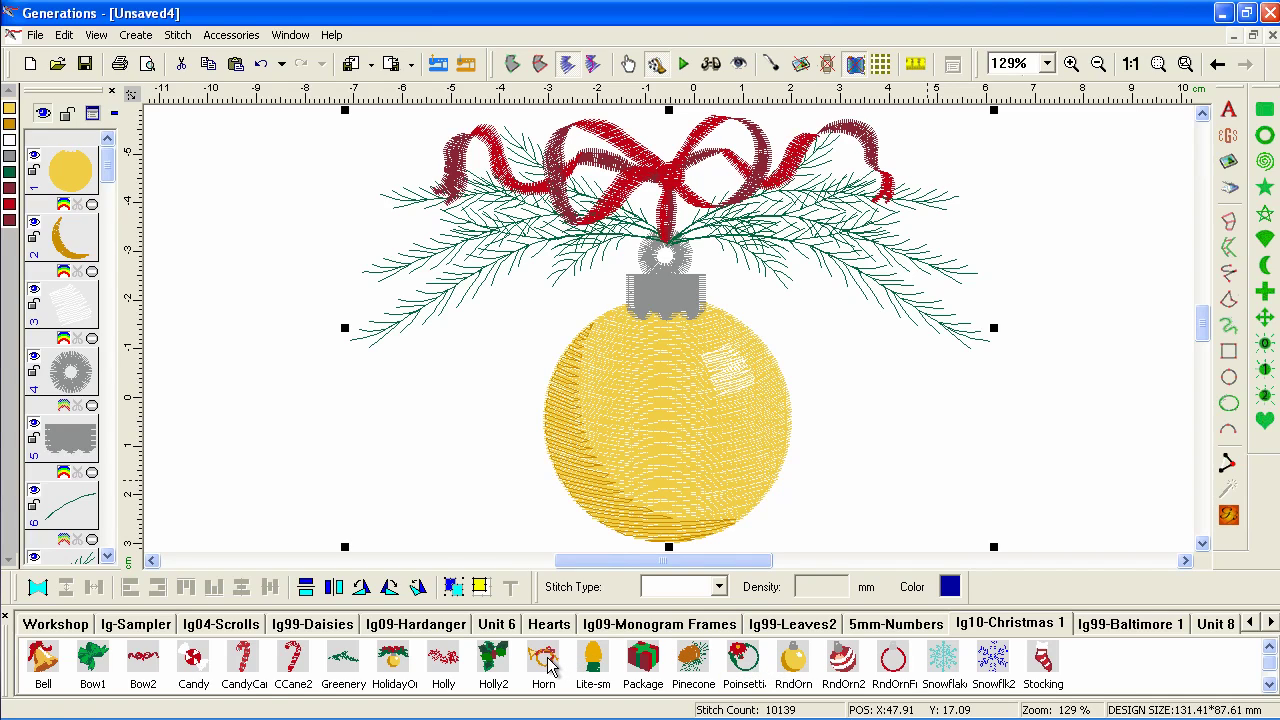
Step: Create a new design and place the Poinsettia wreath, RndOrnFi ornament and Horn frames
left_click(30, 66)
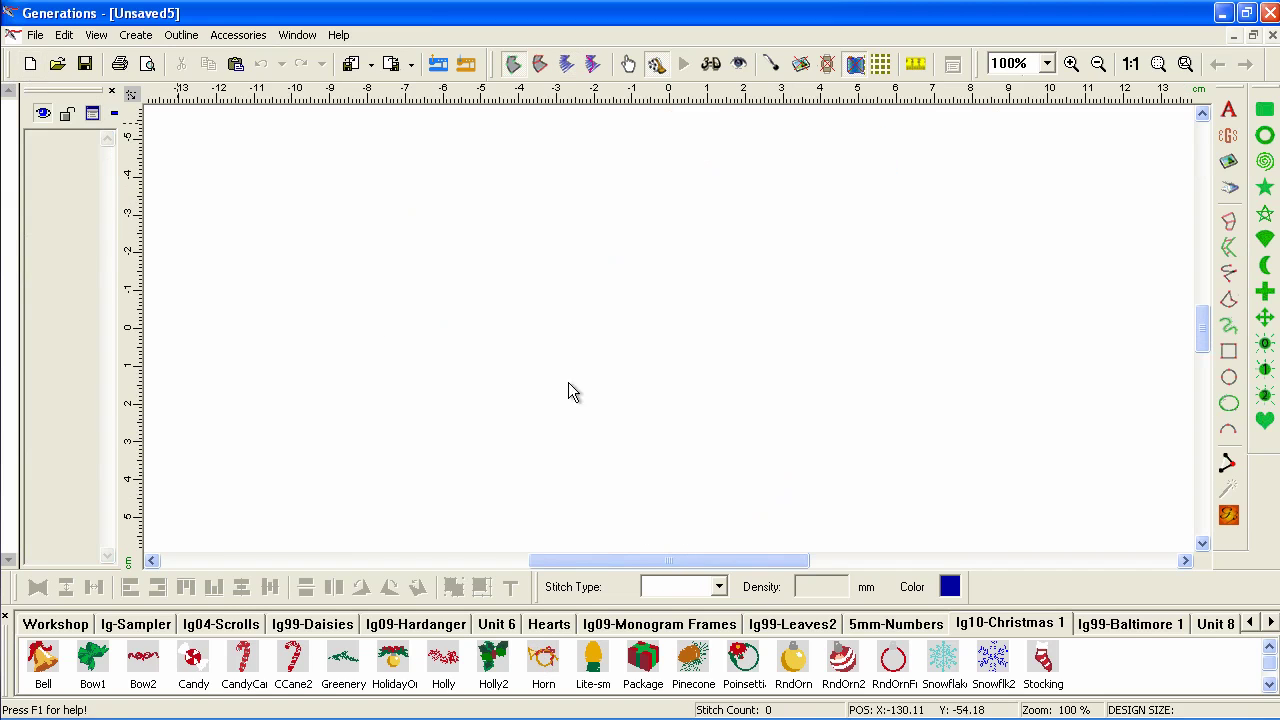
left_click(493, 309)
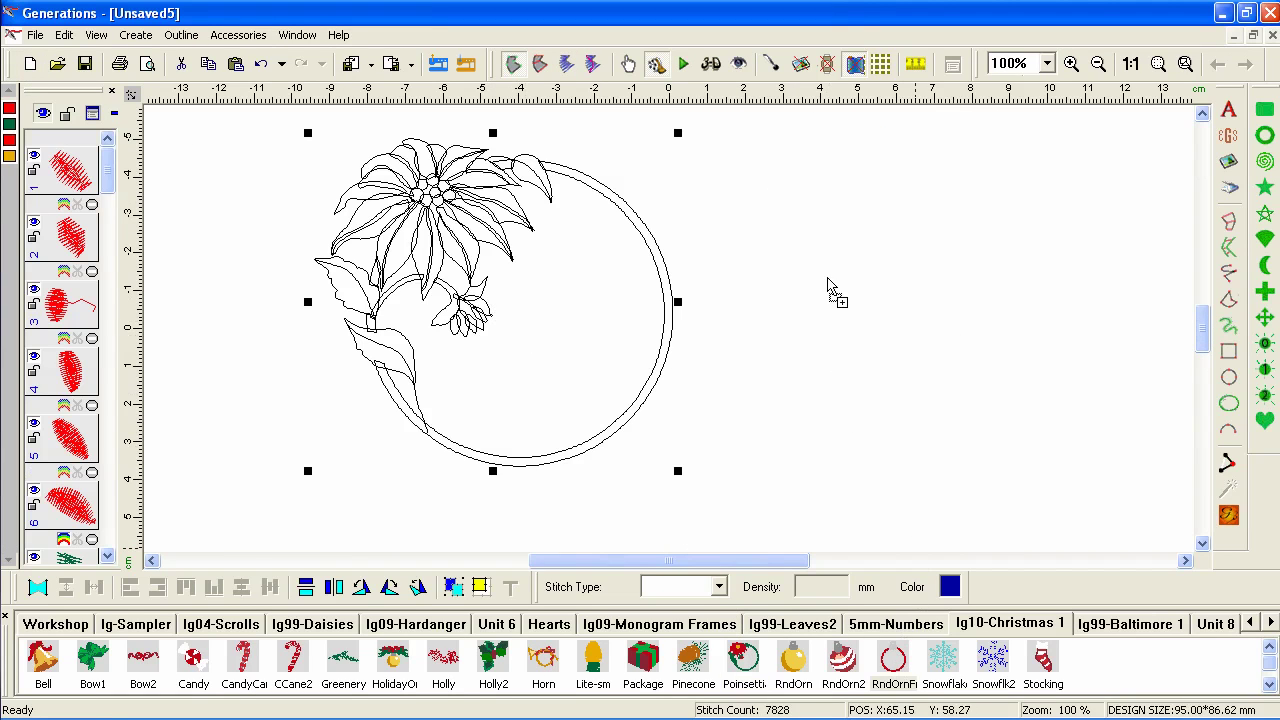
left_click(829, 288)
left_click(543, 660)
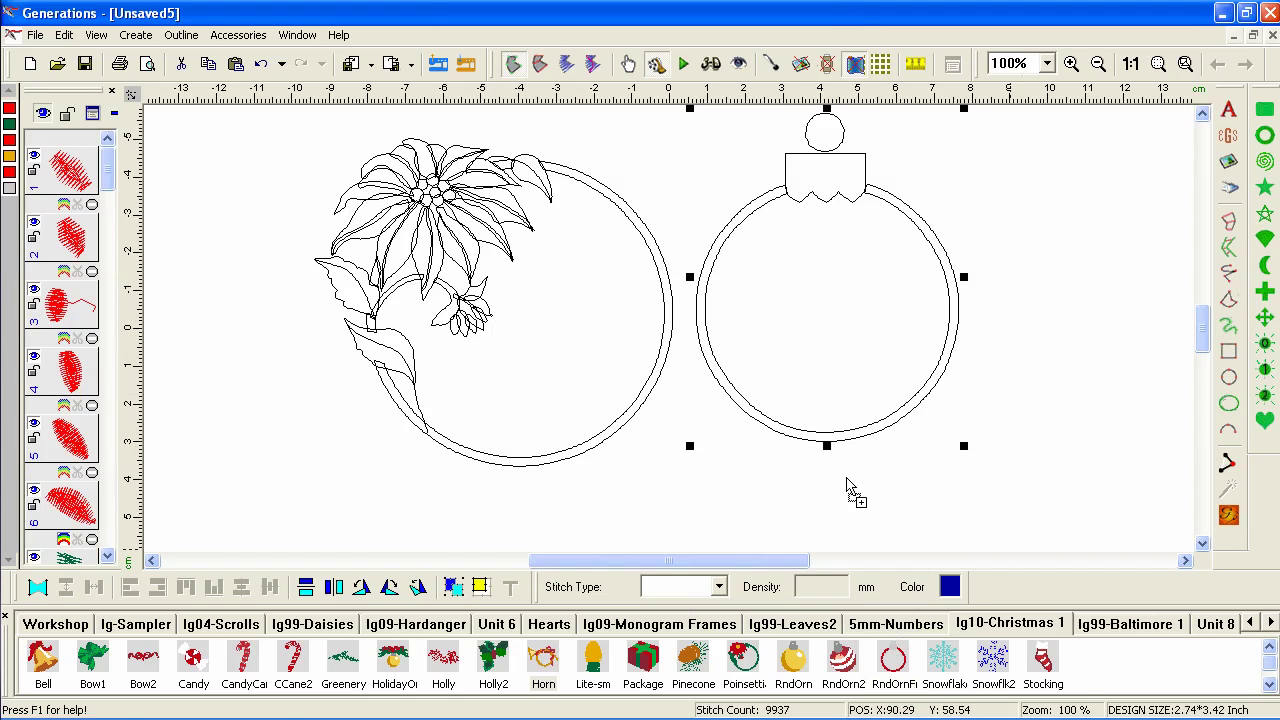
left_click(1066, 300)
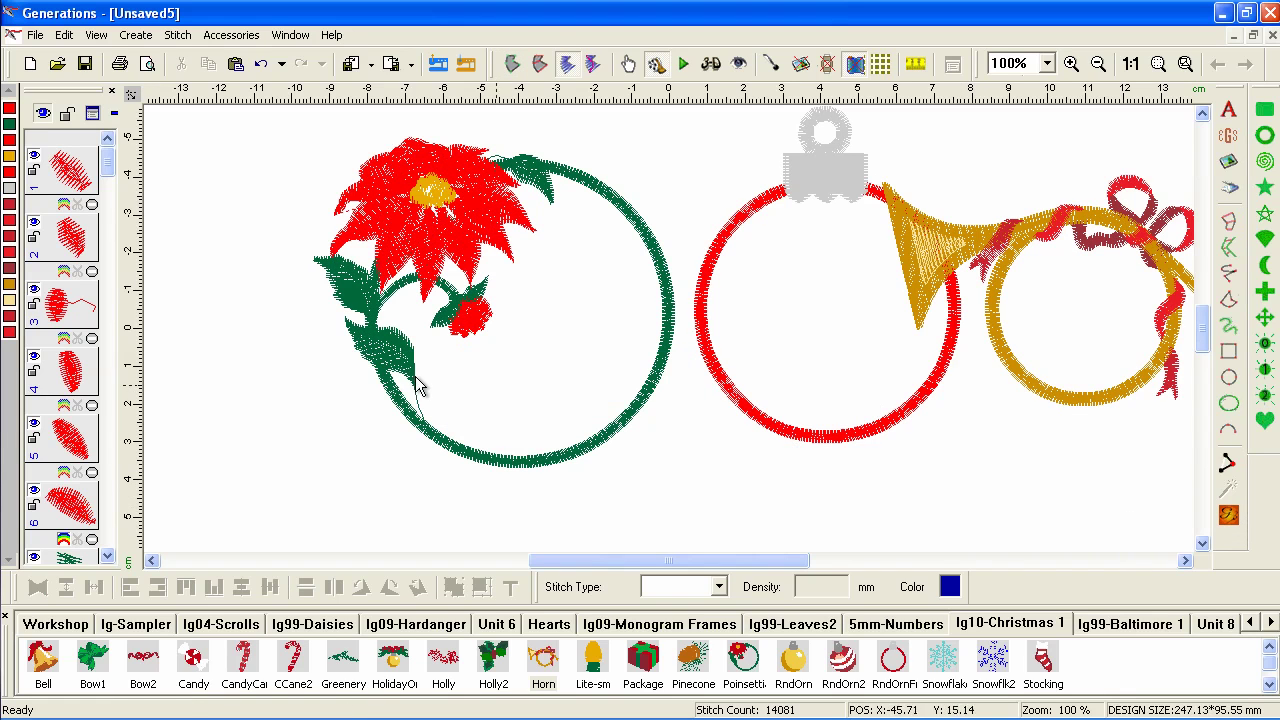
Step: Shift the wreath, red ornament and horn left into a tight side-by-side row
left_click_drag(423, 363, 261, 363)
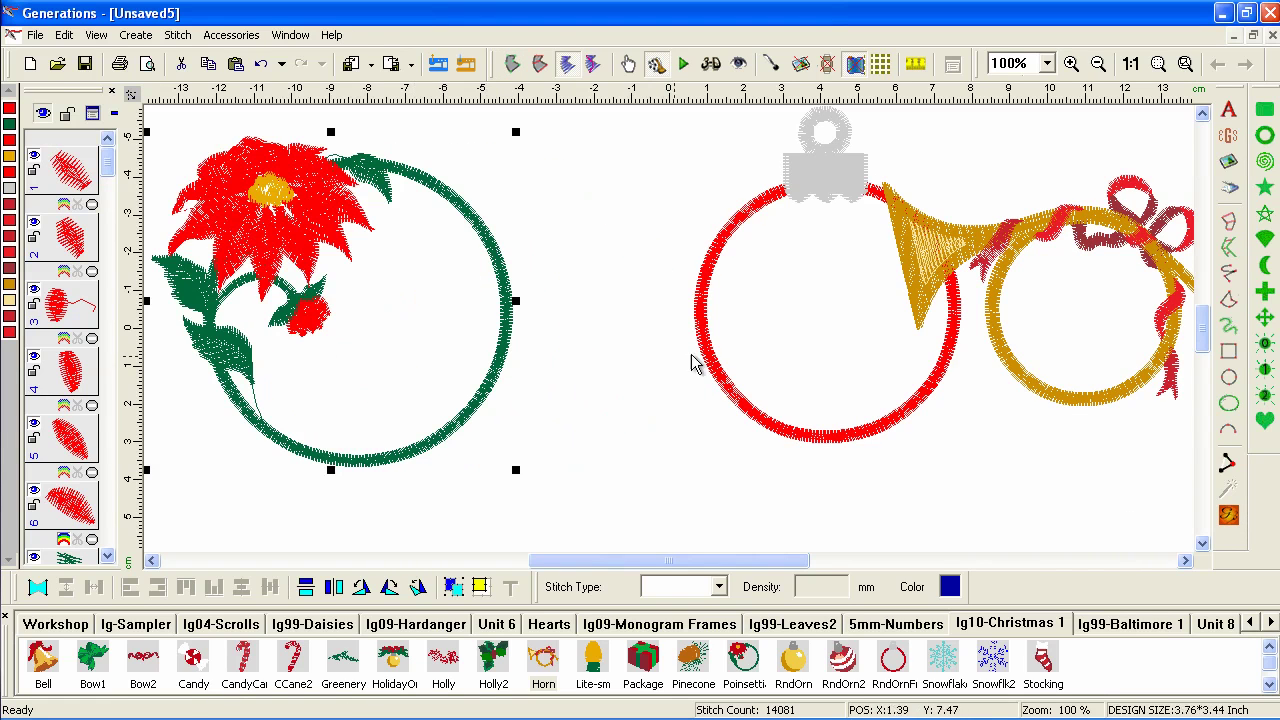
left_click_drag(717, 366, 604, 362)
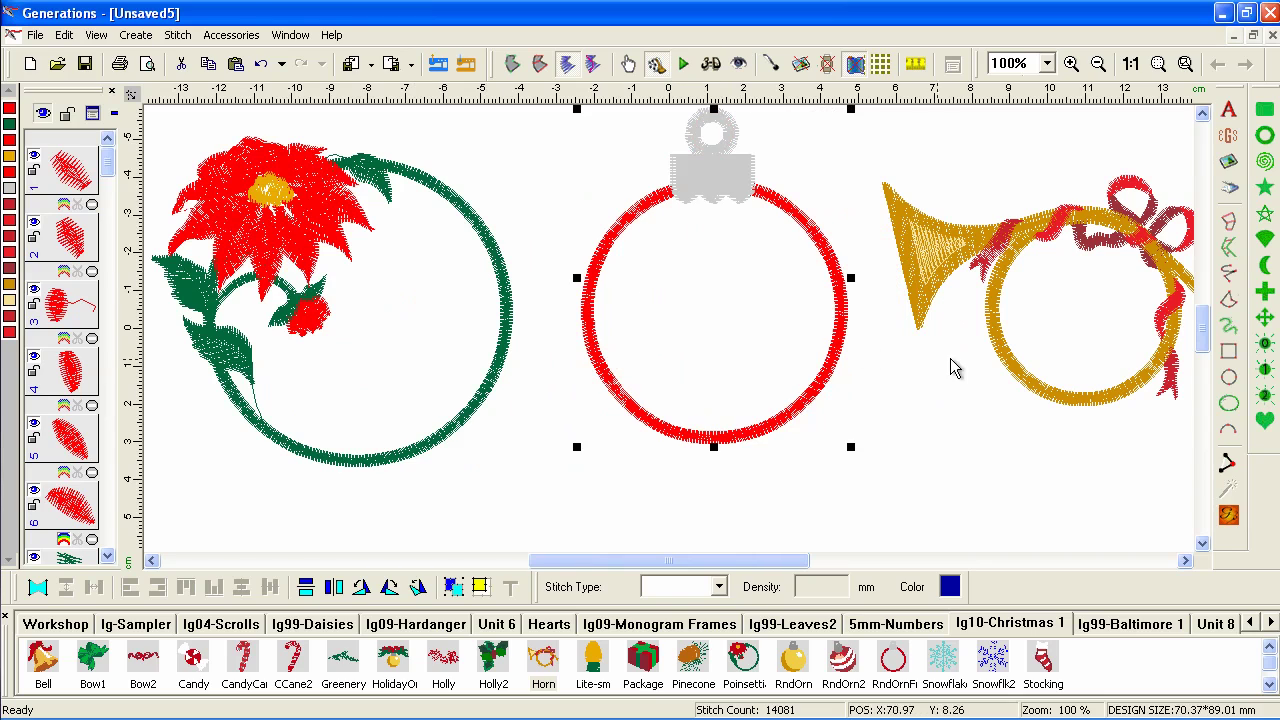
left_click_drag(1028, 368, 994, 367)
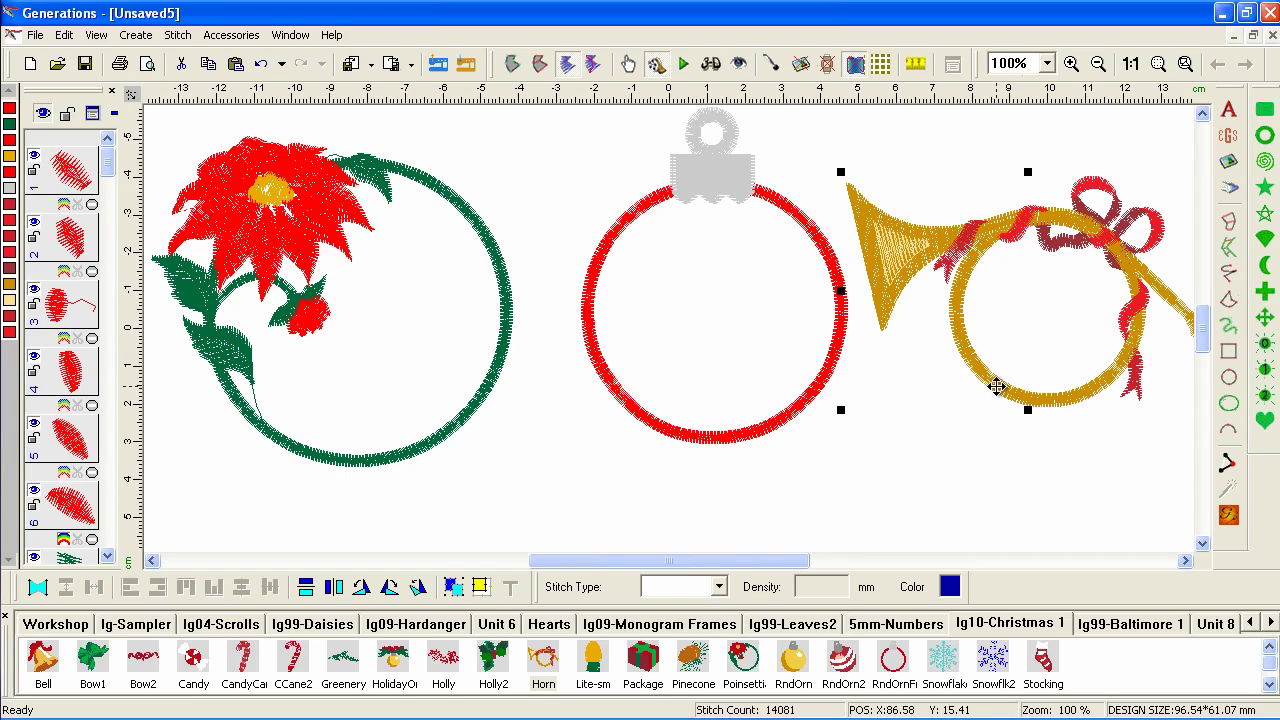
left_click(230, 38)
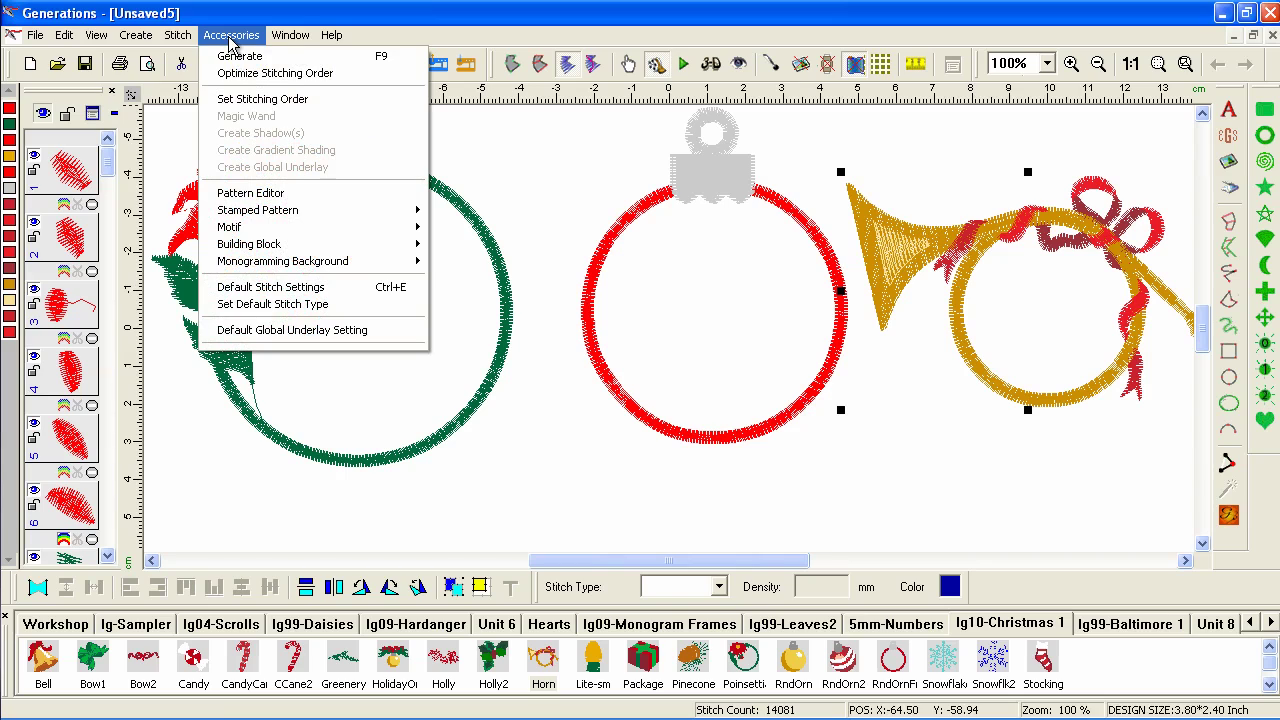
mouse_move(251, 264)
left_click(1010, 430)
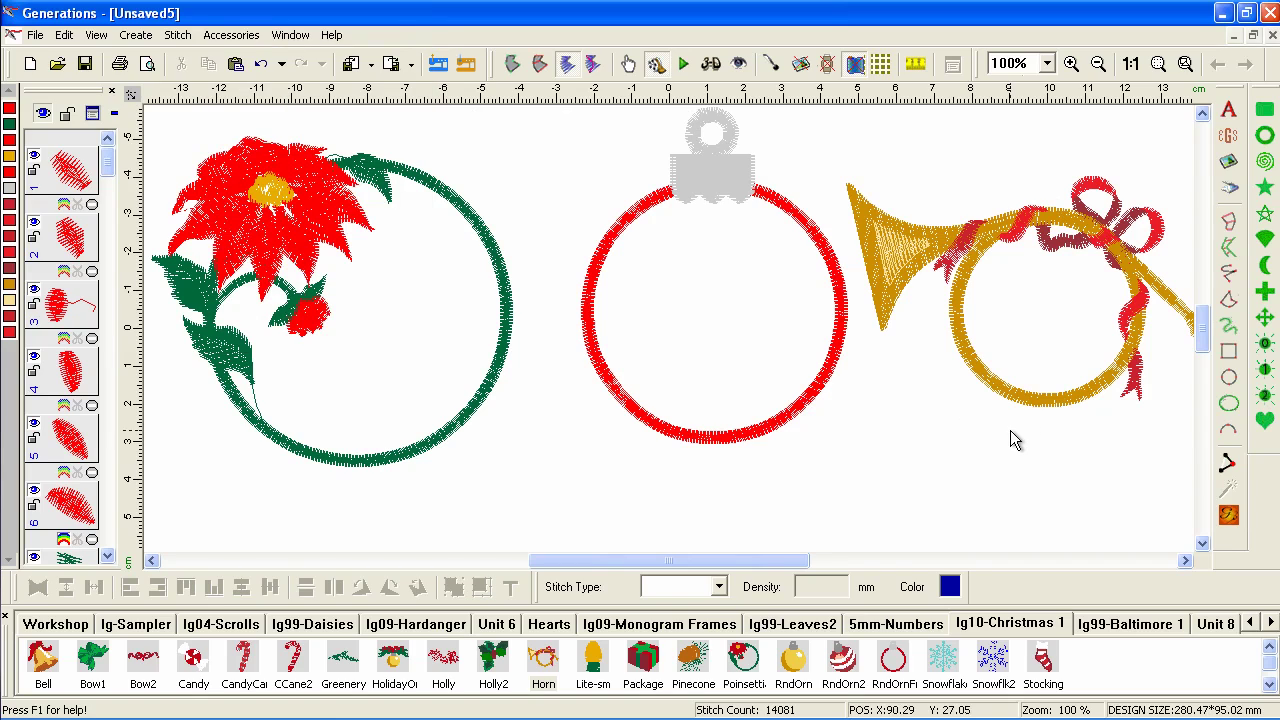